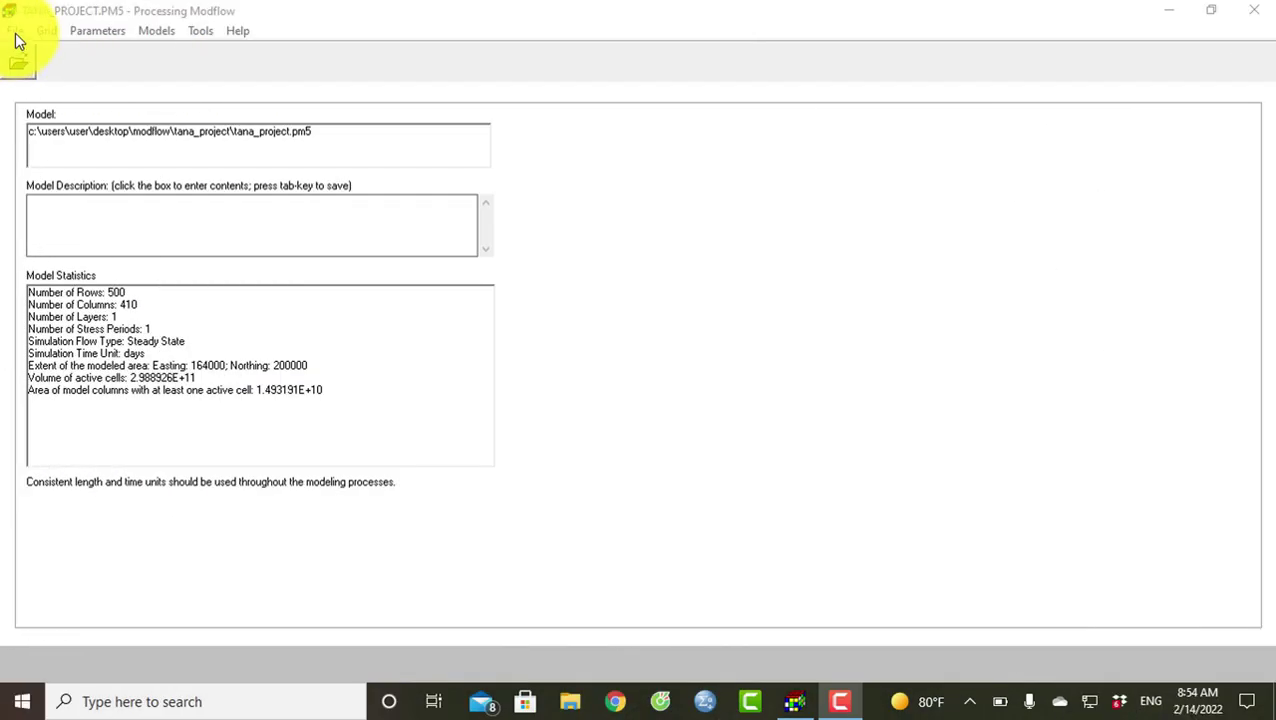
Step: Reopen the tana_project.pm5 model from the Tana_Project folder
click(15, 35)
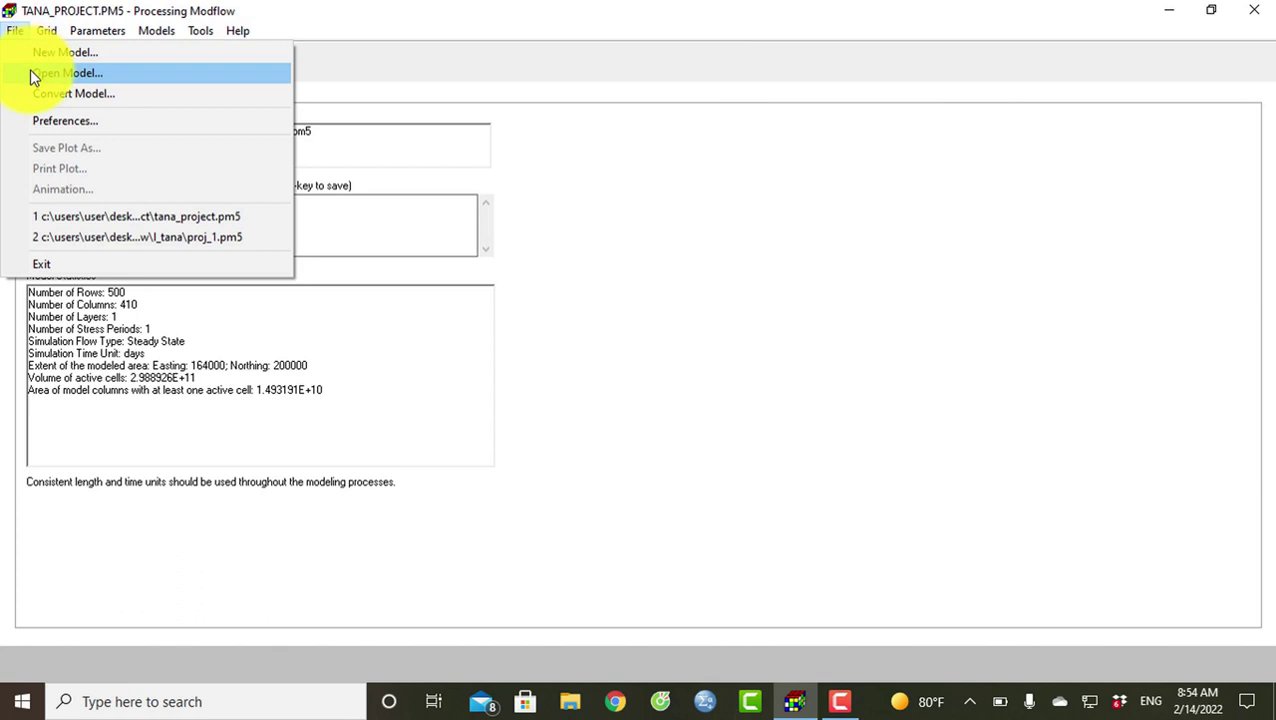
click(31, 72)
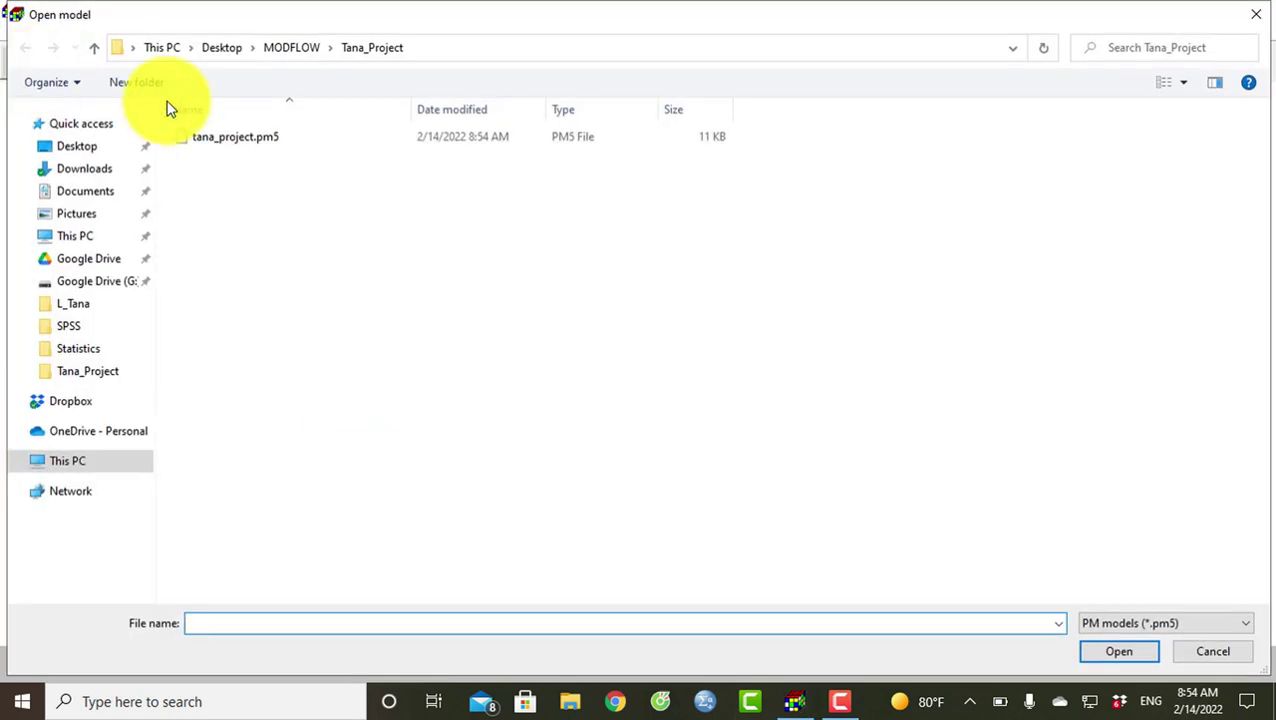
click(217, 137)
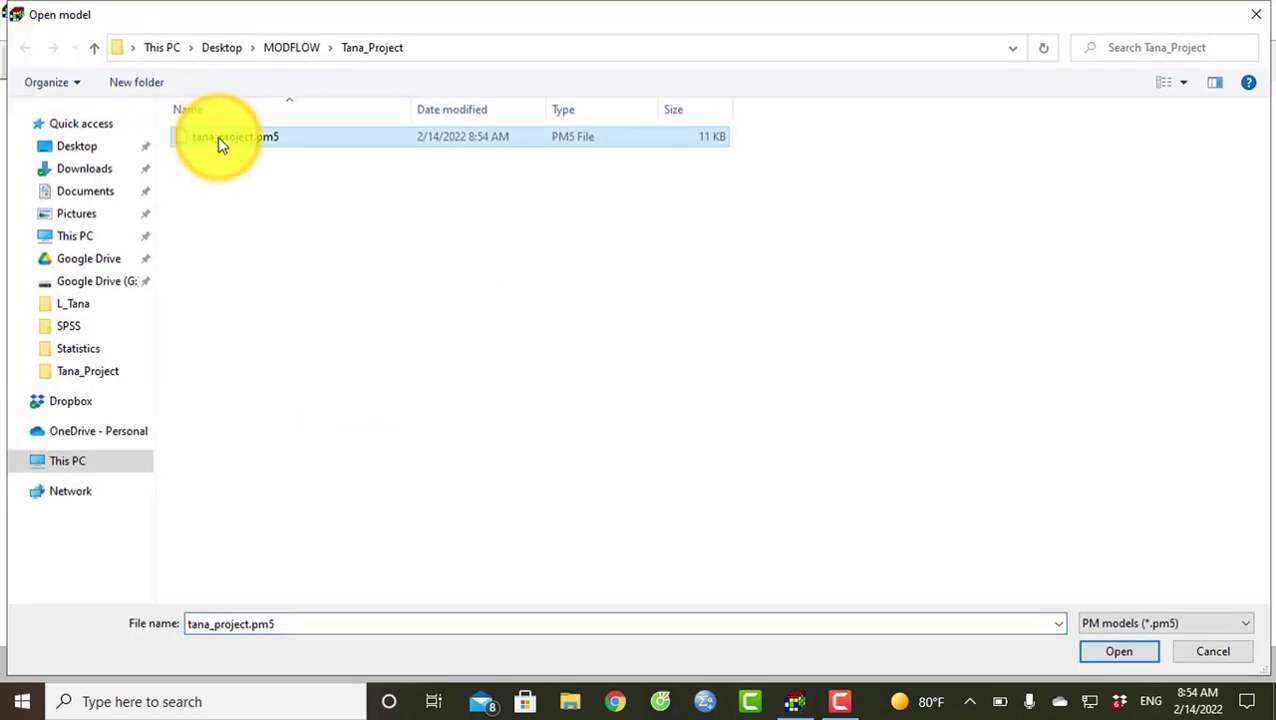
click(1118, 651)
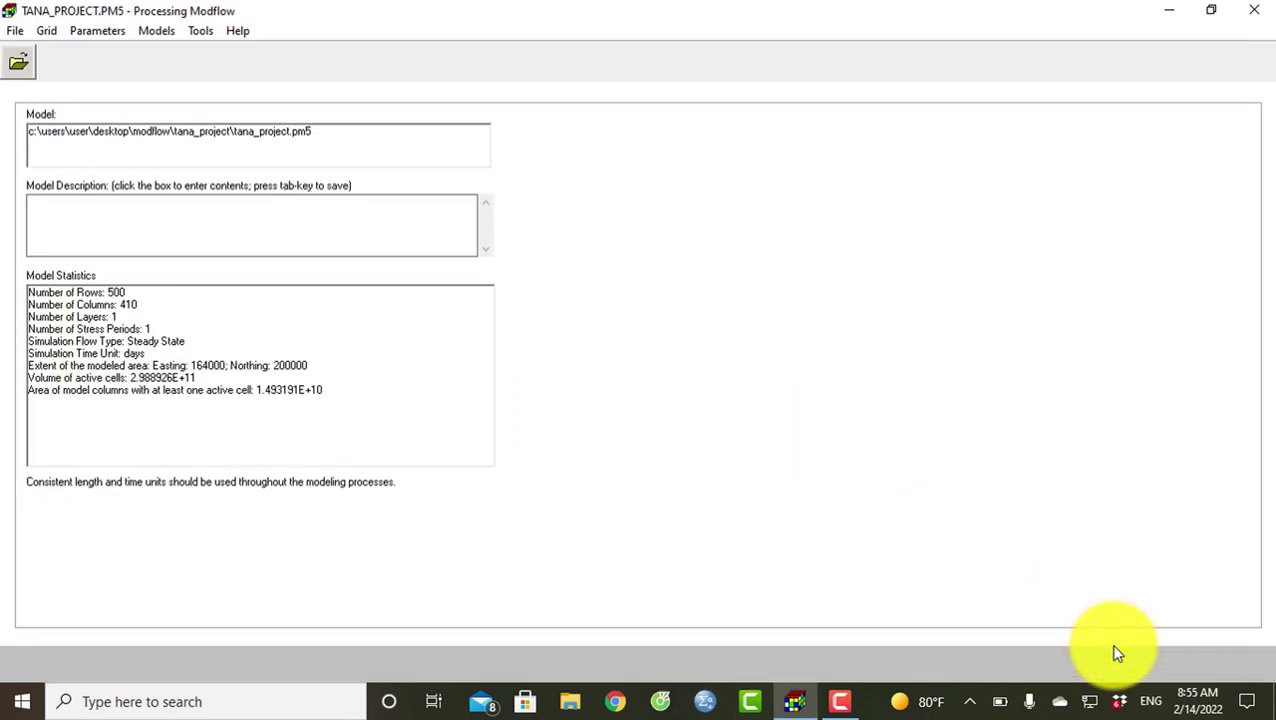
Step: Show the Time Parameters dialog from the Parameters menu
click(100, 38)
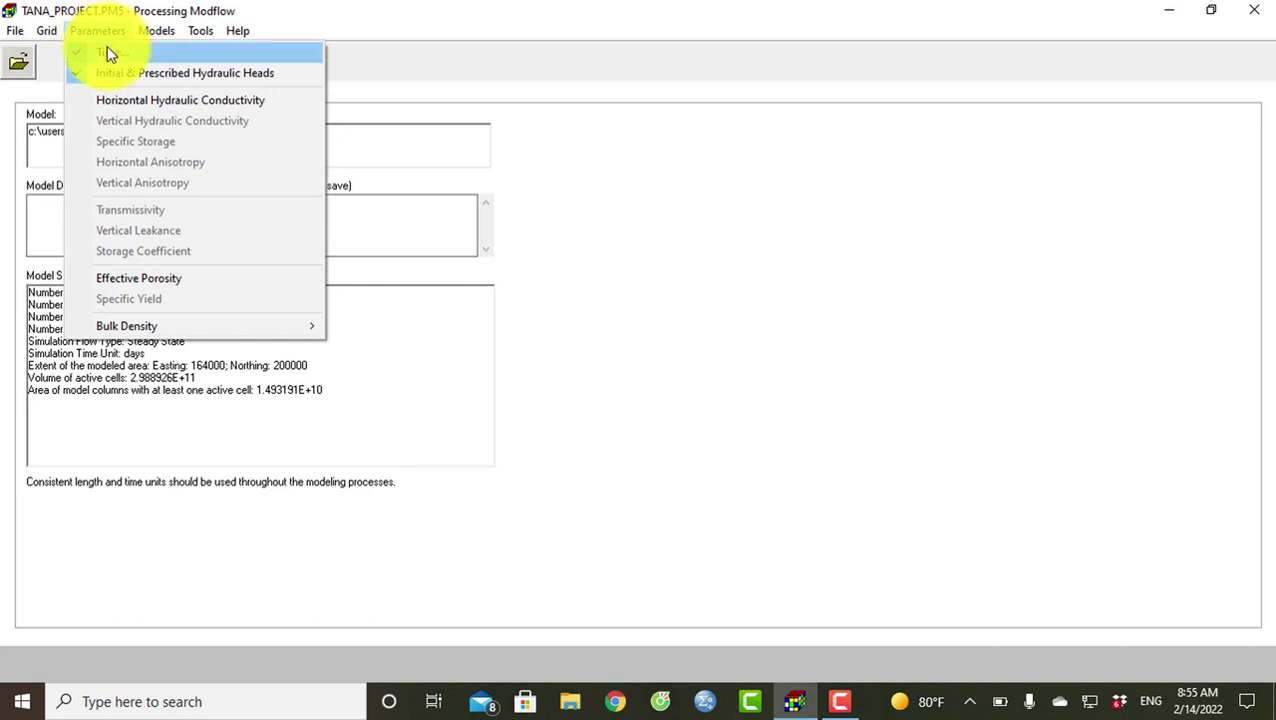
click(108, 50)
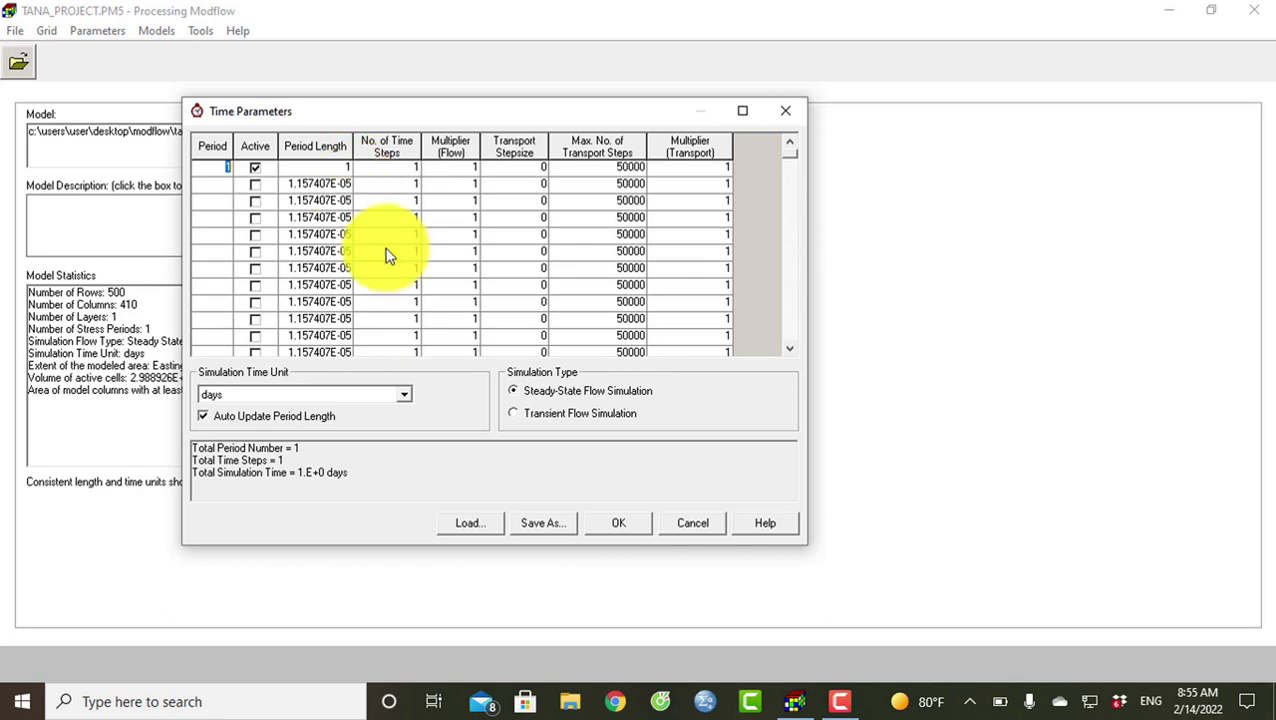
Step: Set the time unit to years and period 1 length to 365, keeping steady-state flow
click(370, 399)
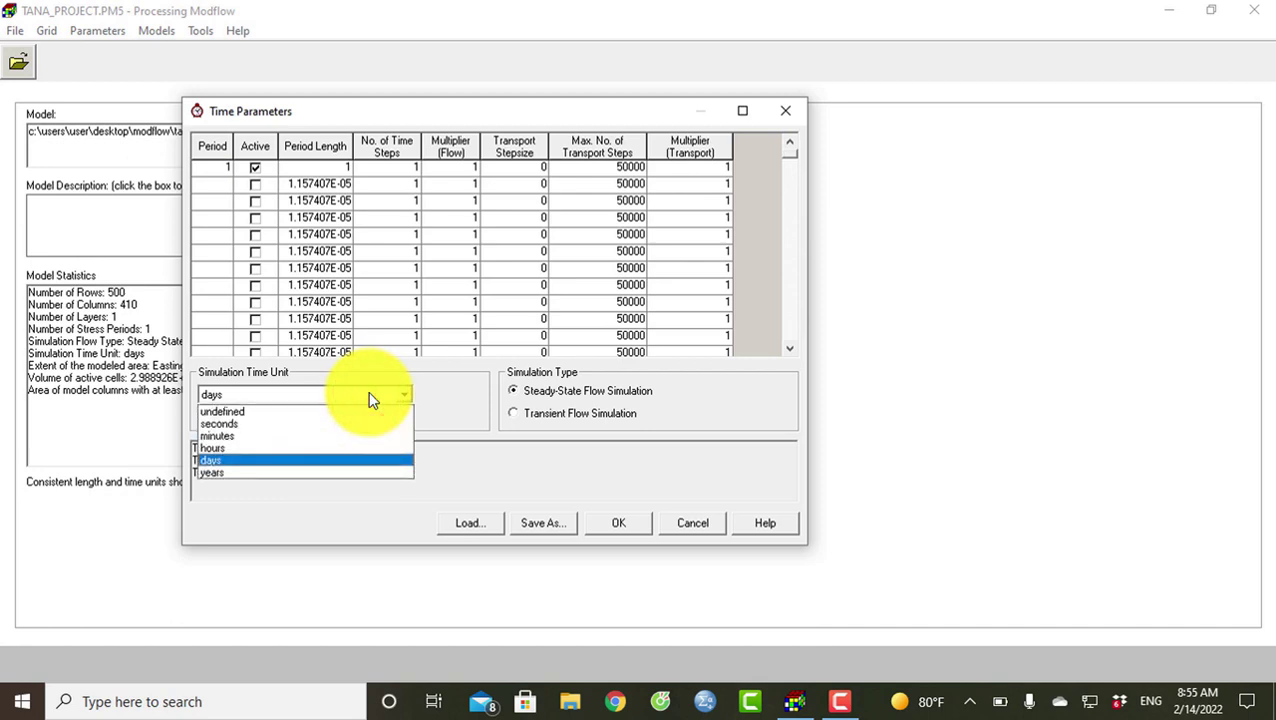
click(257, 472)
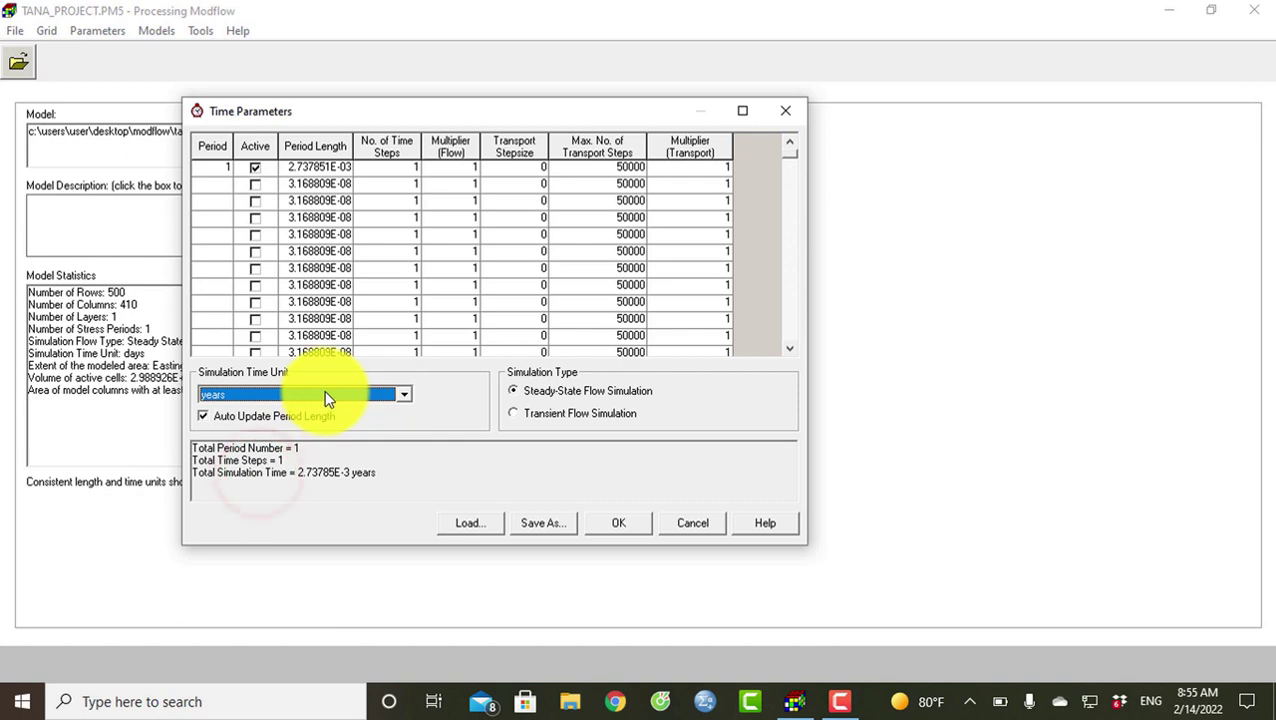
click(316, 170)
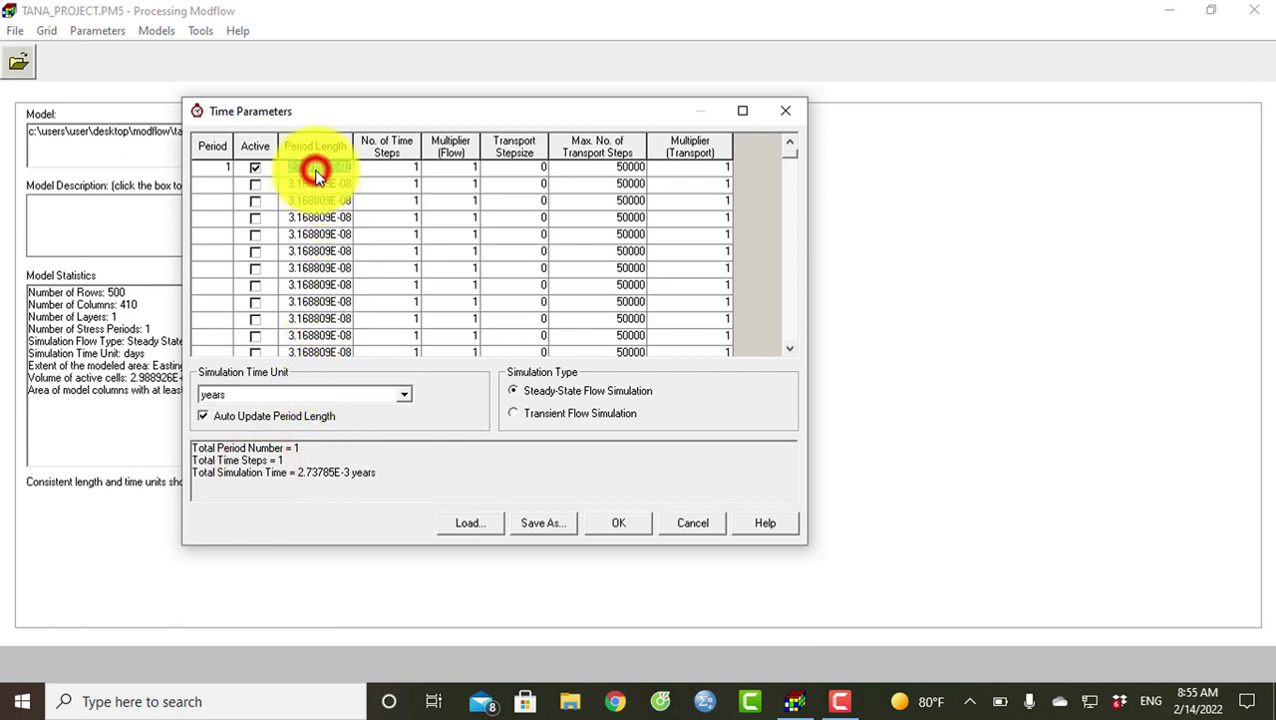
text(365)
click(374, 172)
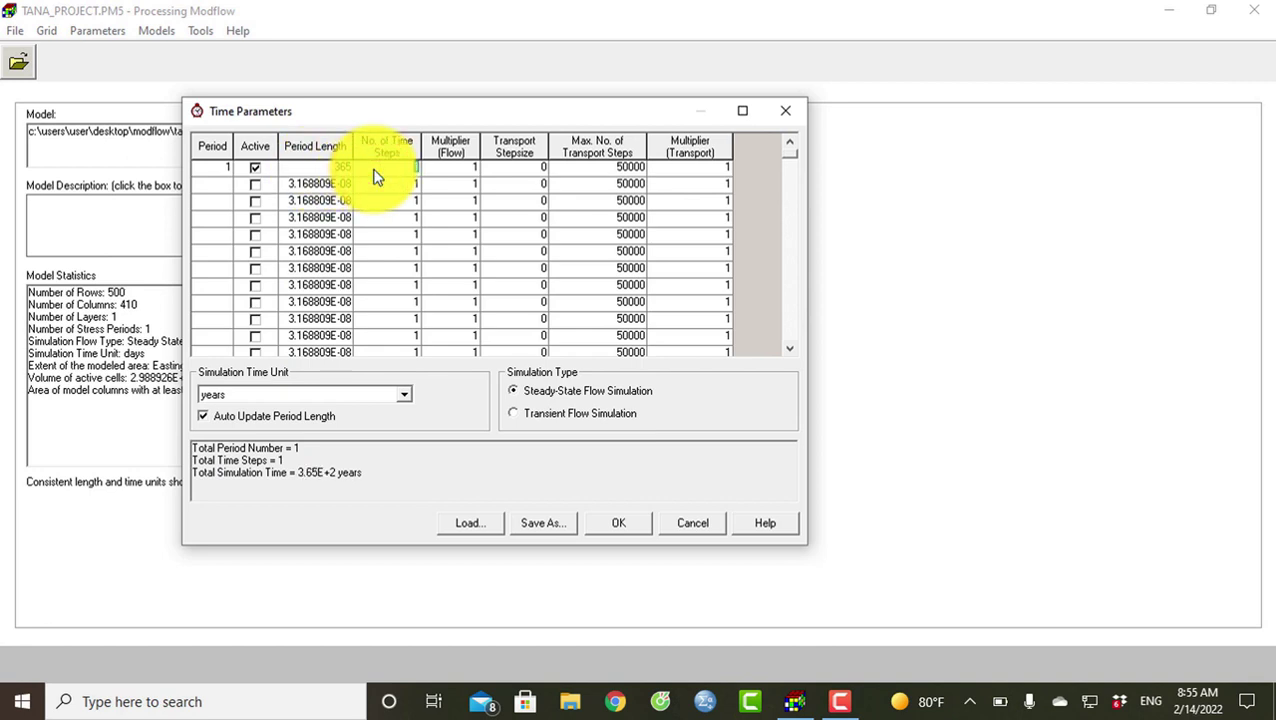
click(470, 173)
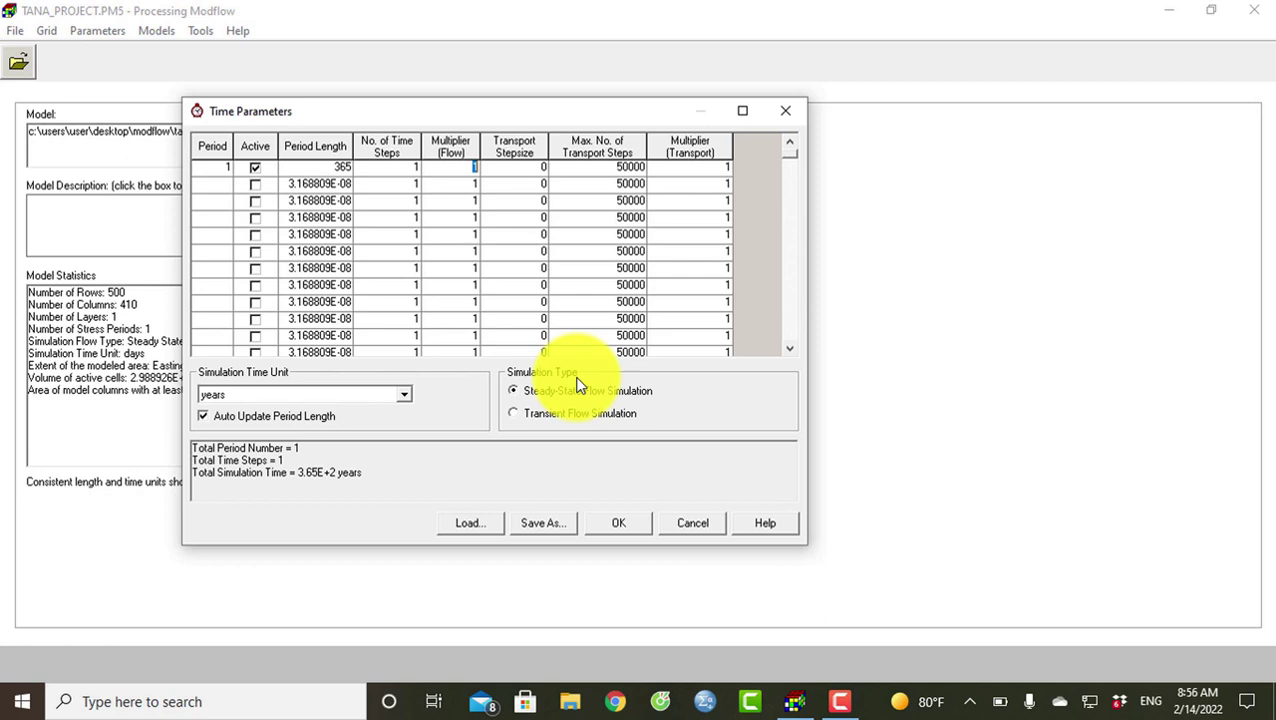
click(567, 415)
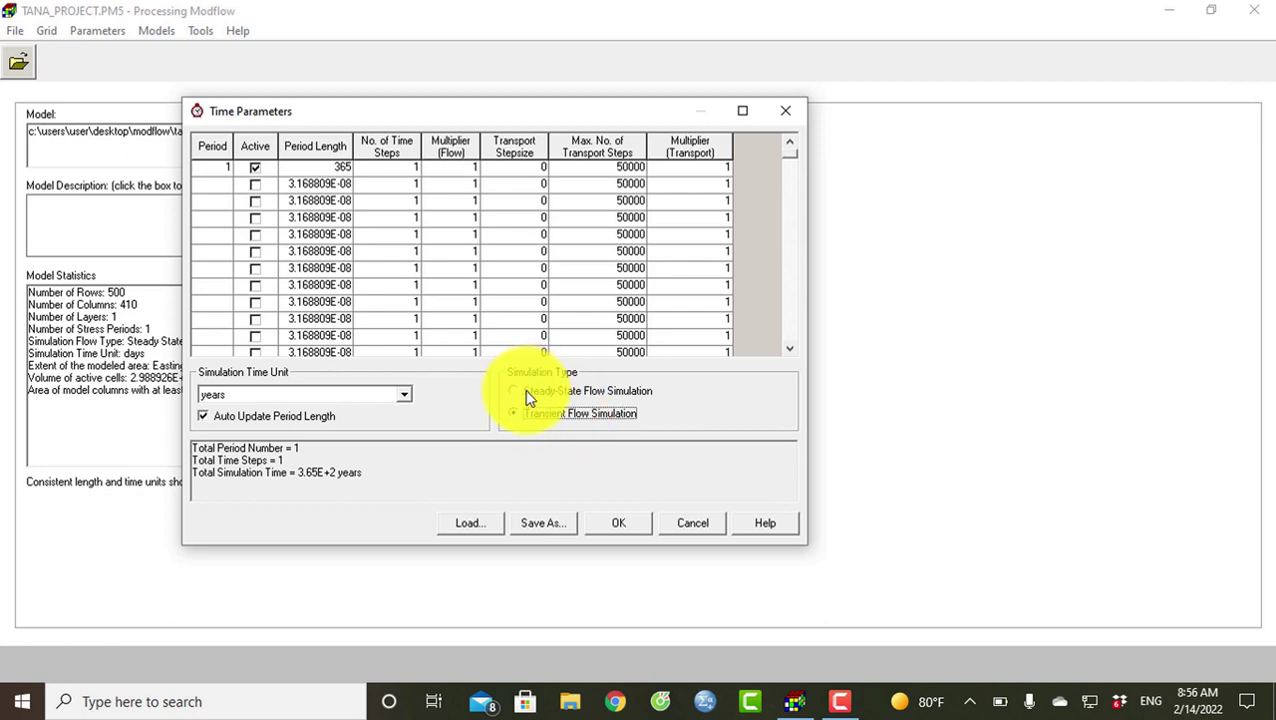
click(528, 393)
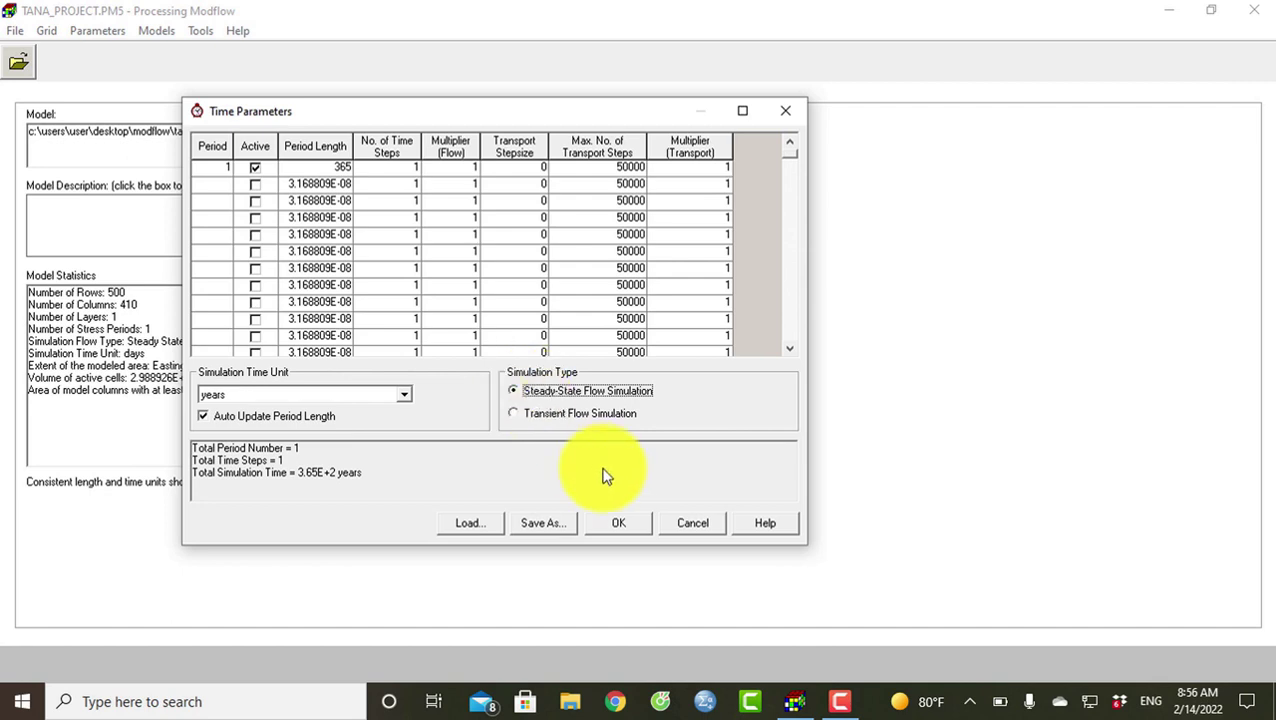
Step: Accept the time settings and open the Initial & Prescribed Hydraulic Heads editor
click(620, 523)
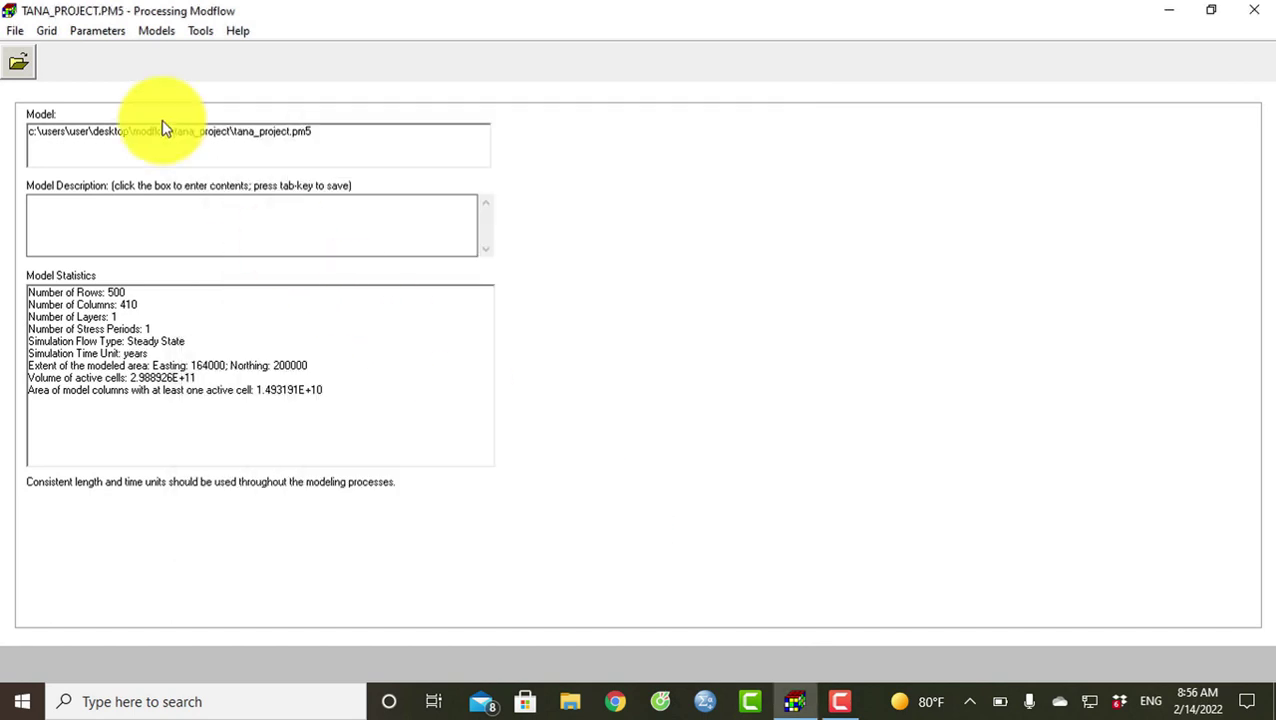
click(97, 31)
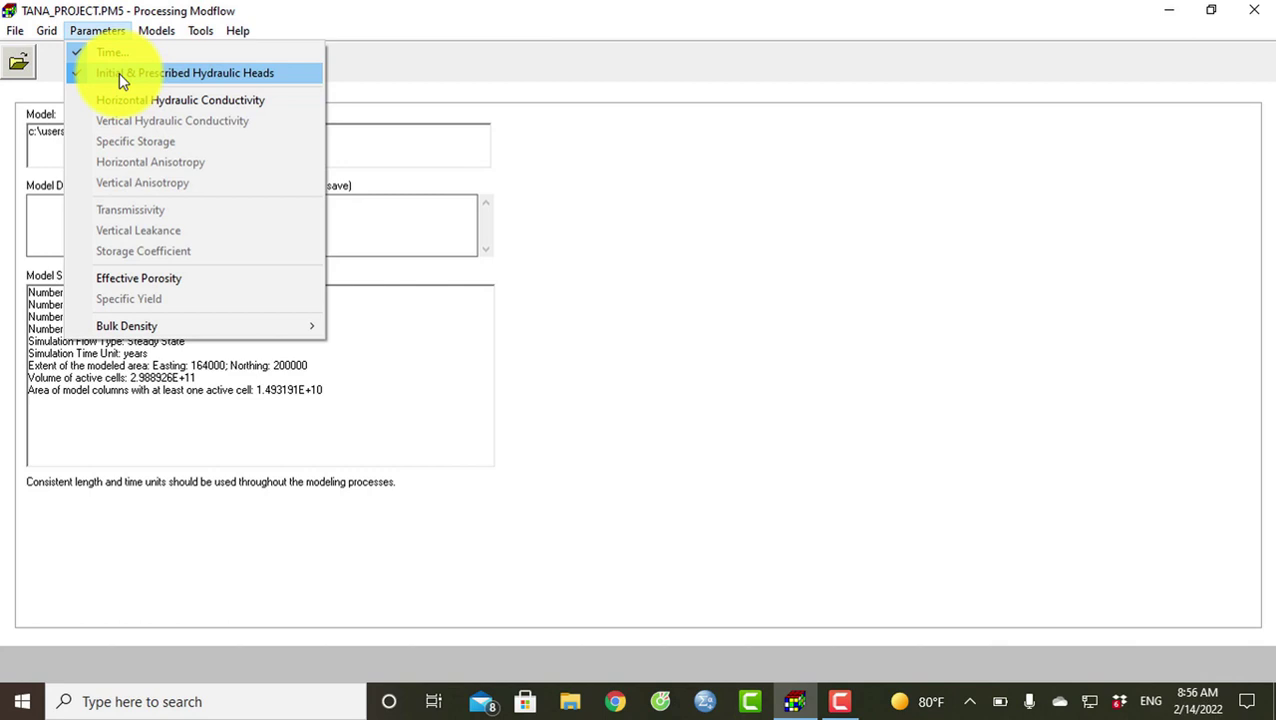
click(119, 75)
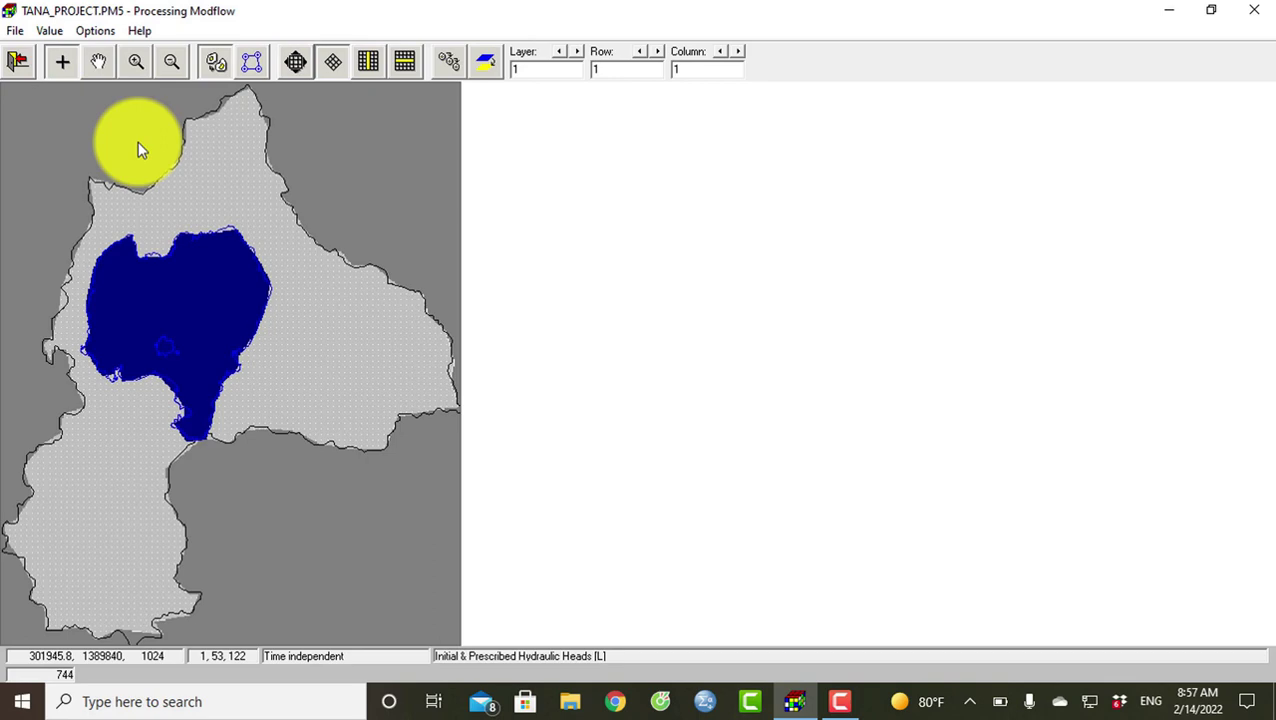
Step: Browse for a matrix file to load into the heads via Value > Matrix > Load
click(57, 31)
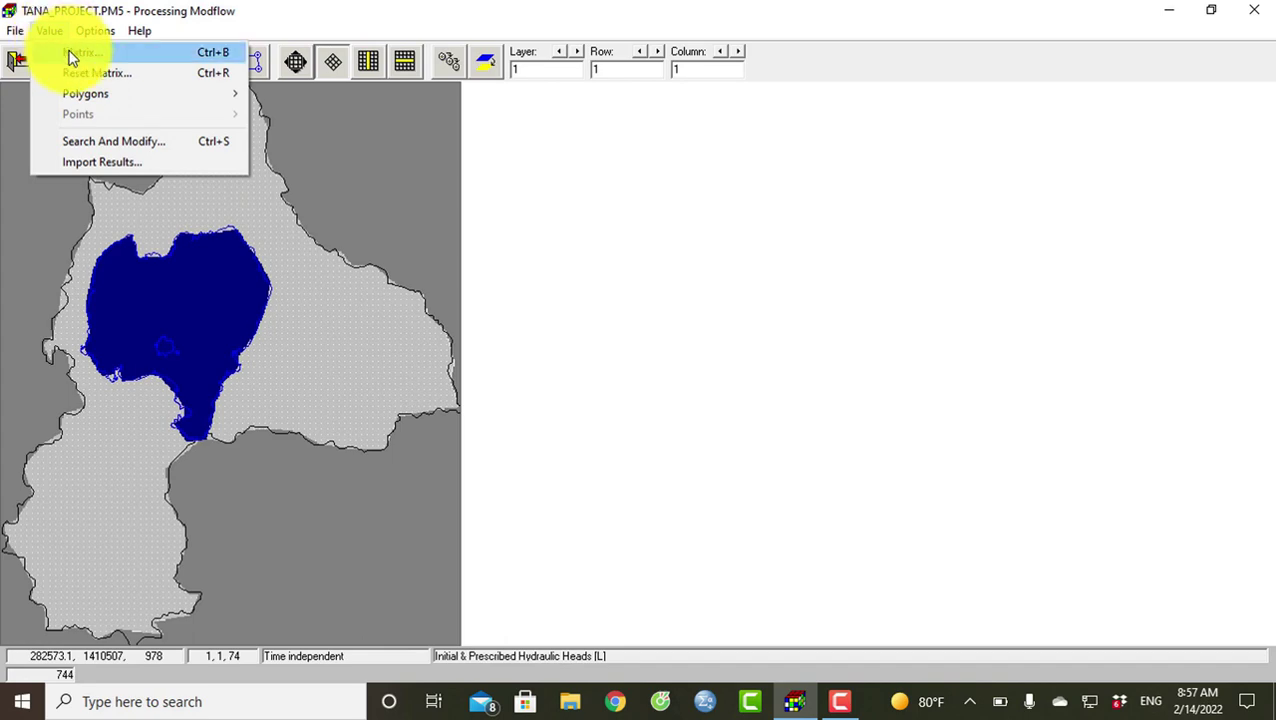
click(70, 55)
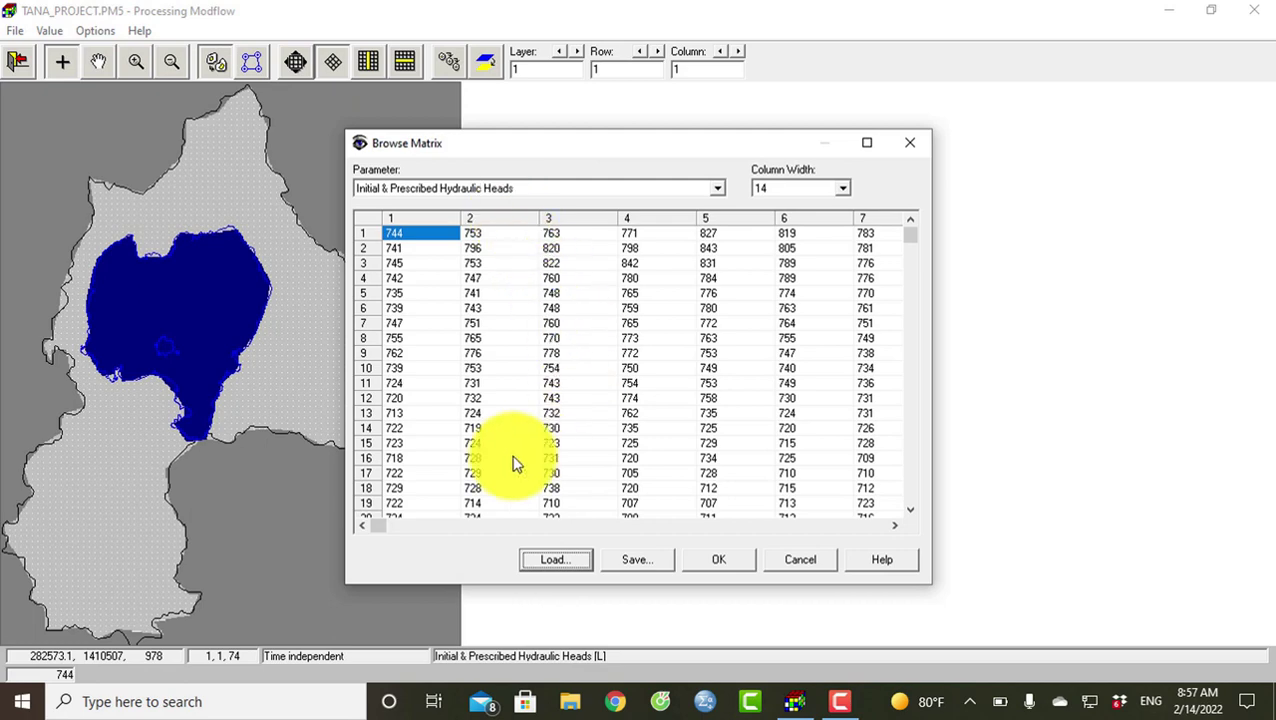
click(556, 563)
click(557, 566)
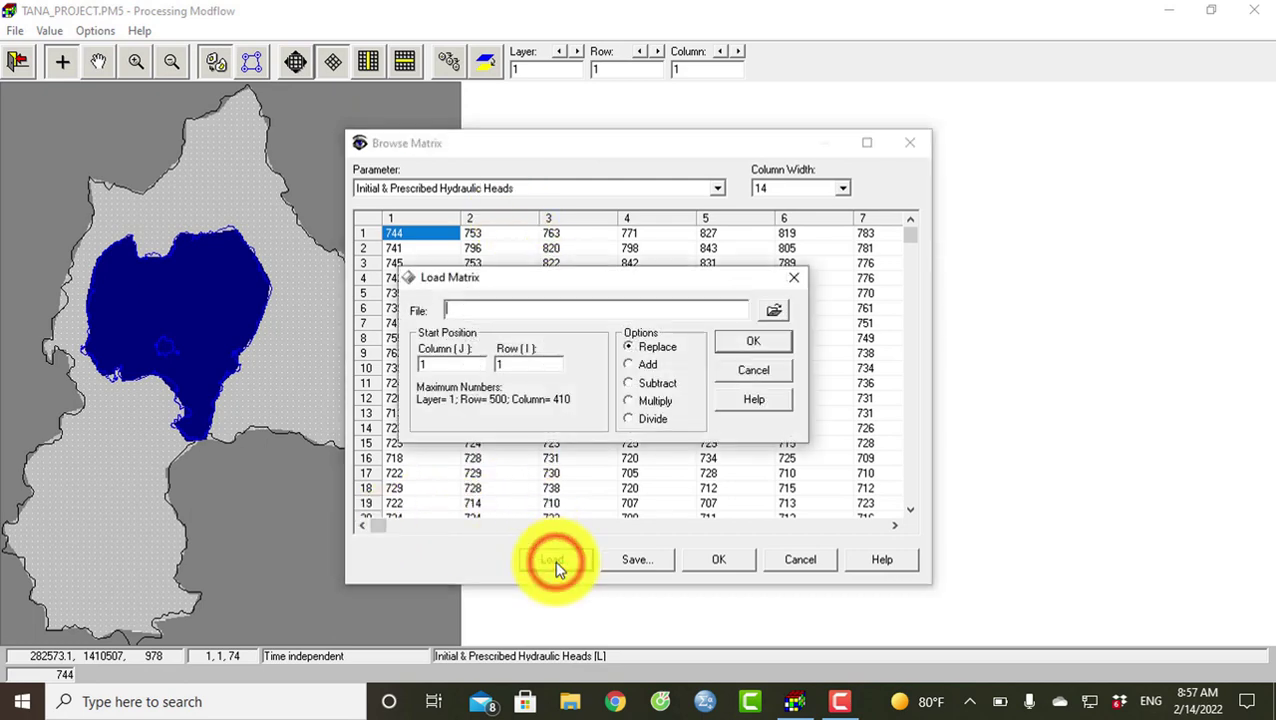
click(770, 316)
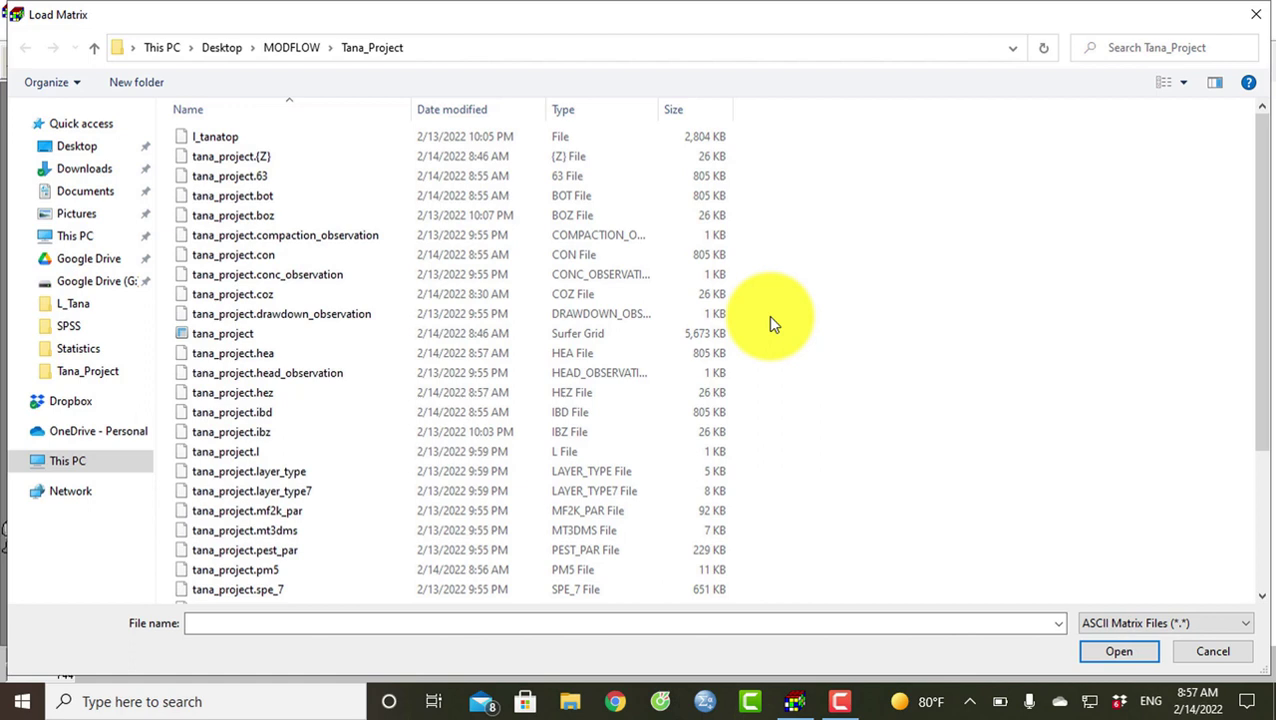
Step: Load the l_tanatop file into the initial heads matrix in Replace mode
click(222, 143)
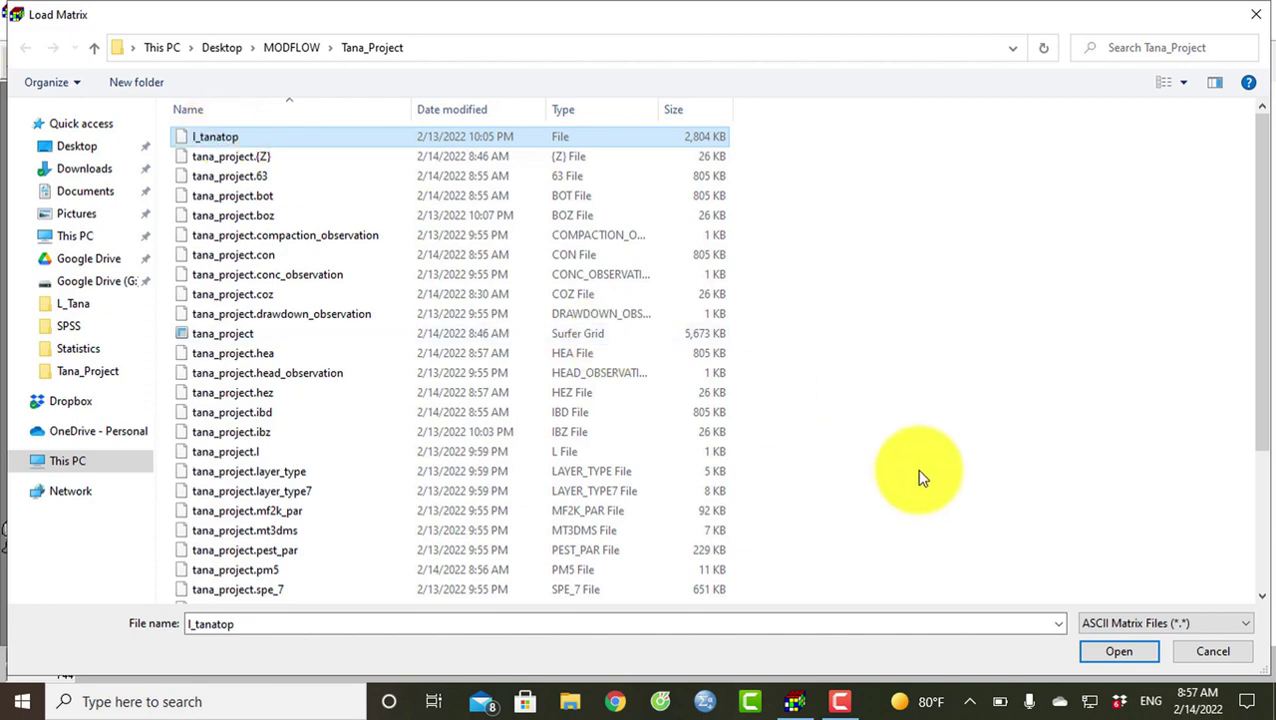
click(1098, 652)
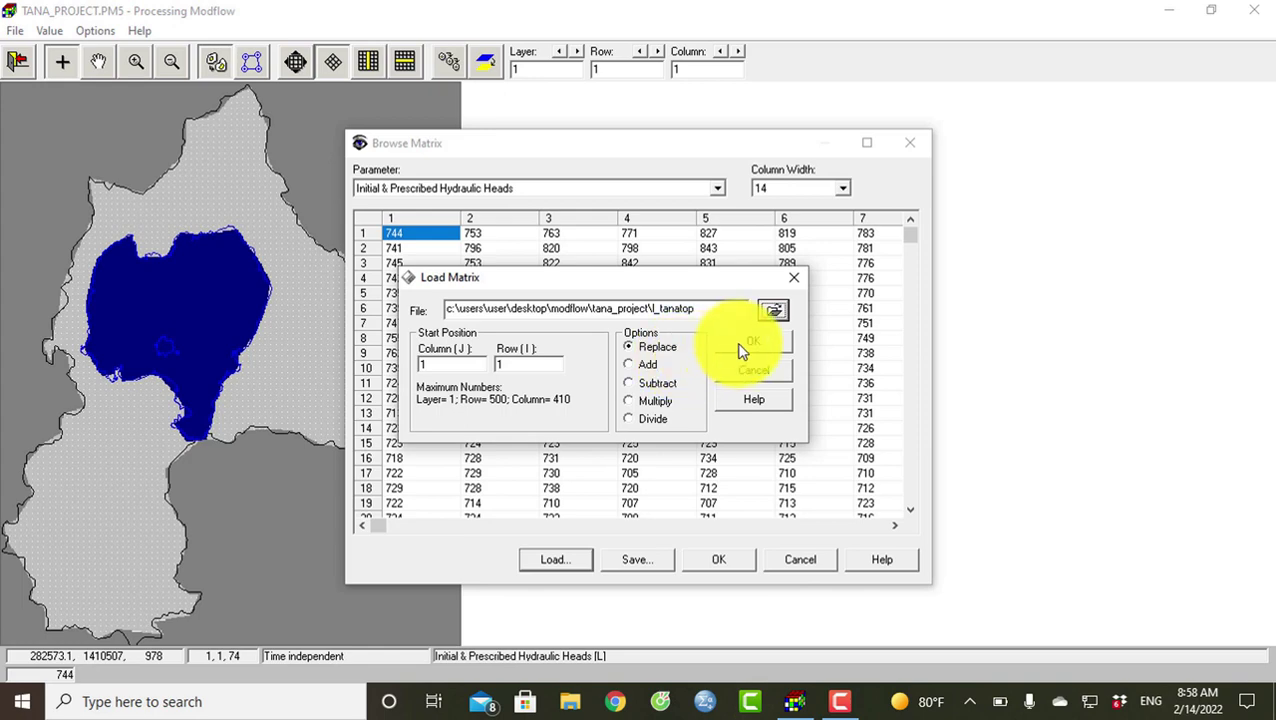
click(740, 344)
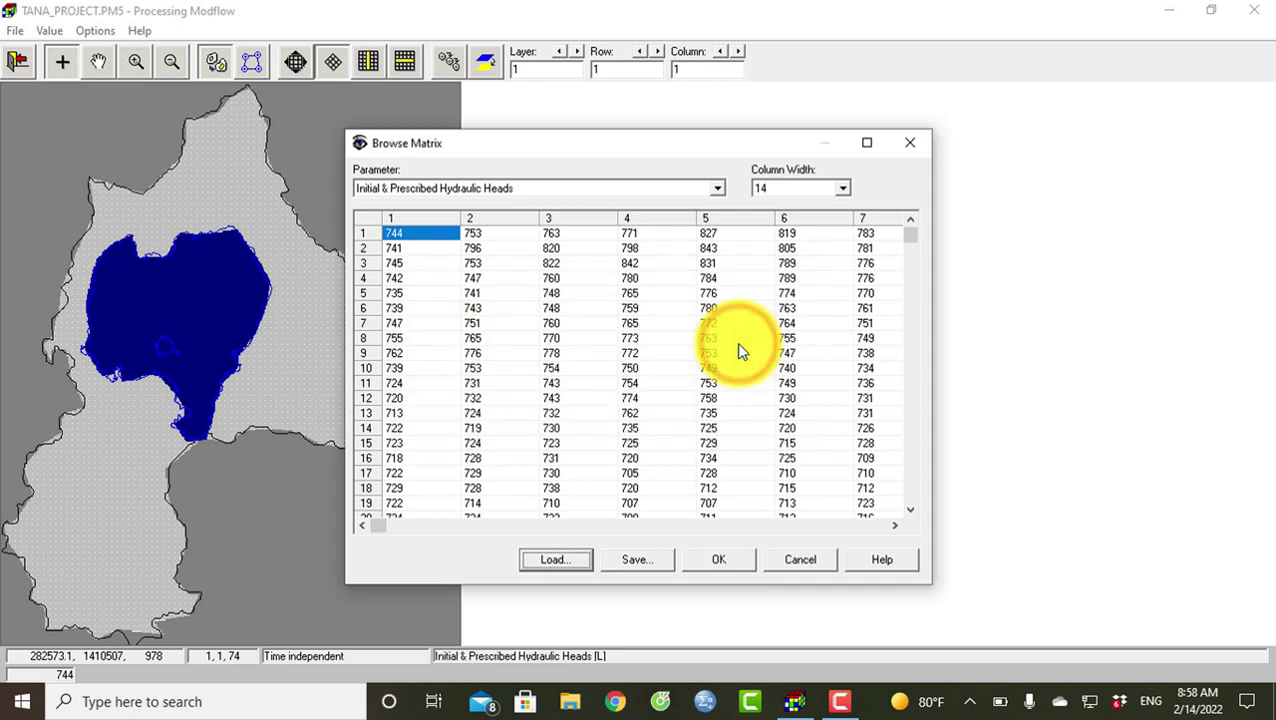
Step: Accept the loaded heads and open Search And Modify with its second range disabled
click(722, 563)
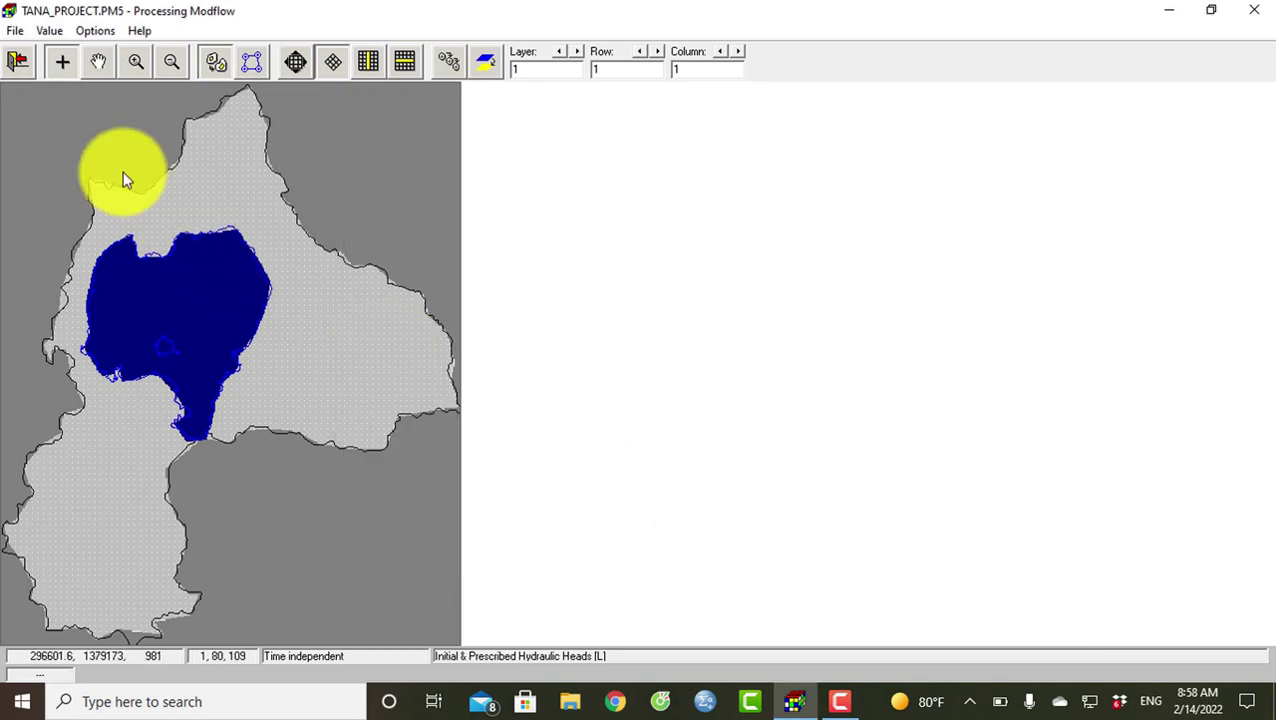
click(51, 32)
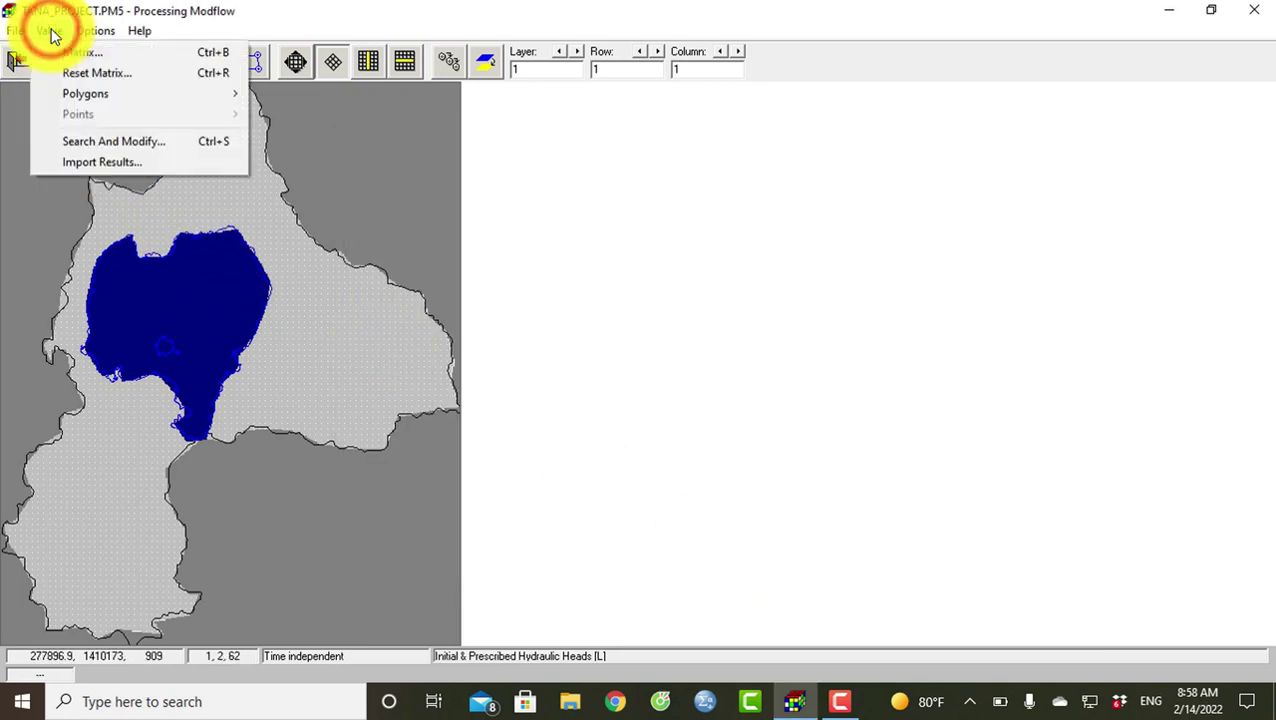
click(80, 141)
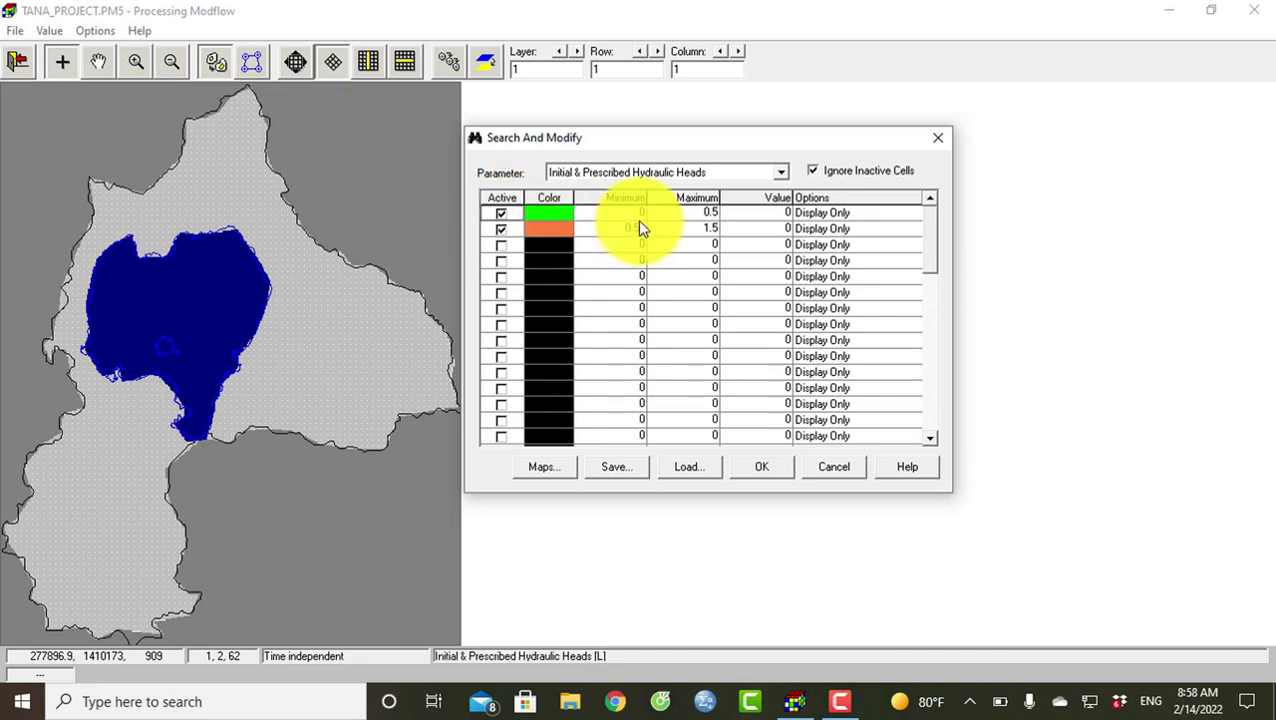
click(501, 229)
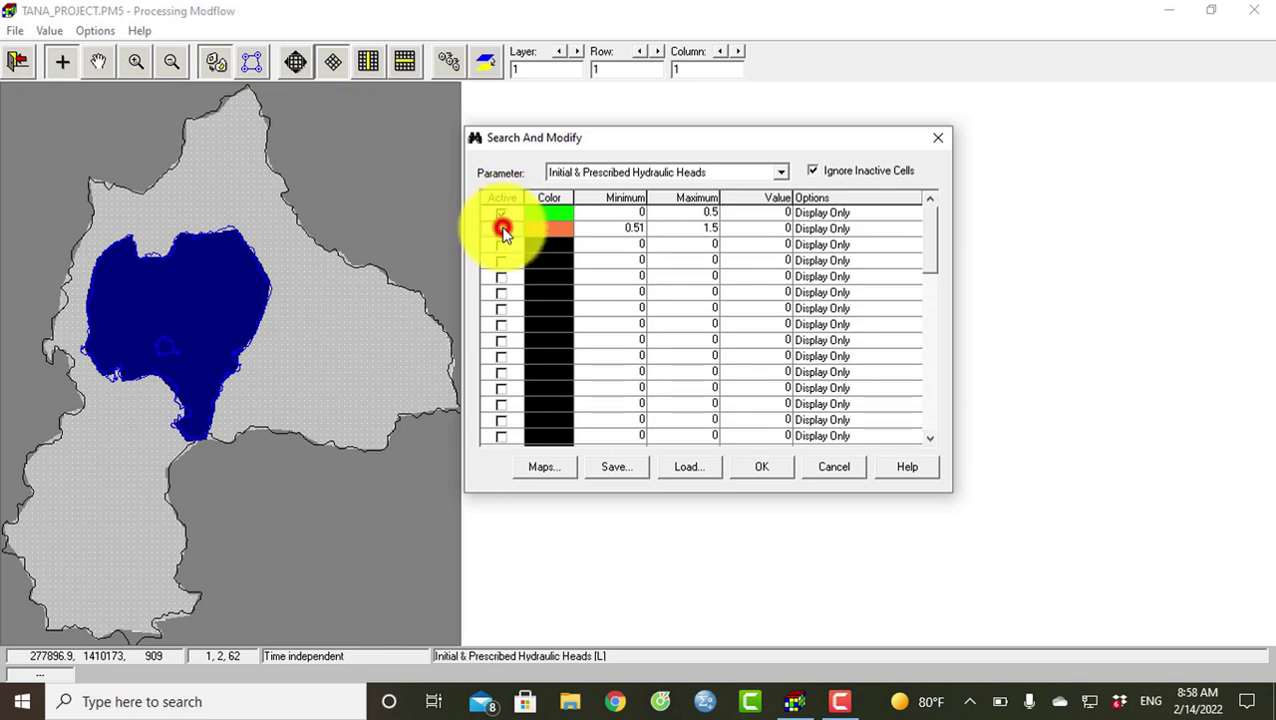
click(641, 228)
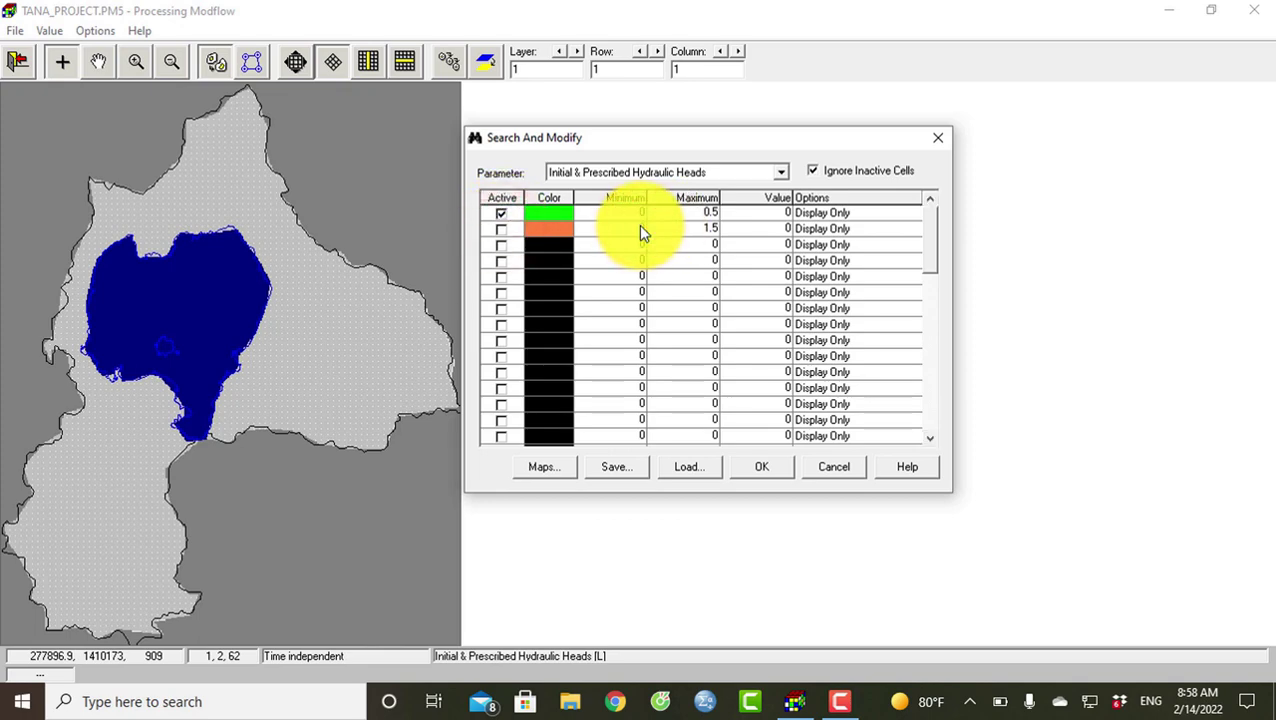
click(703, 230)
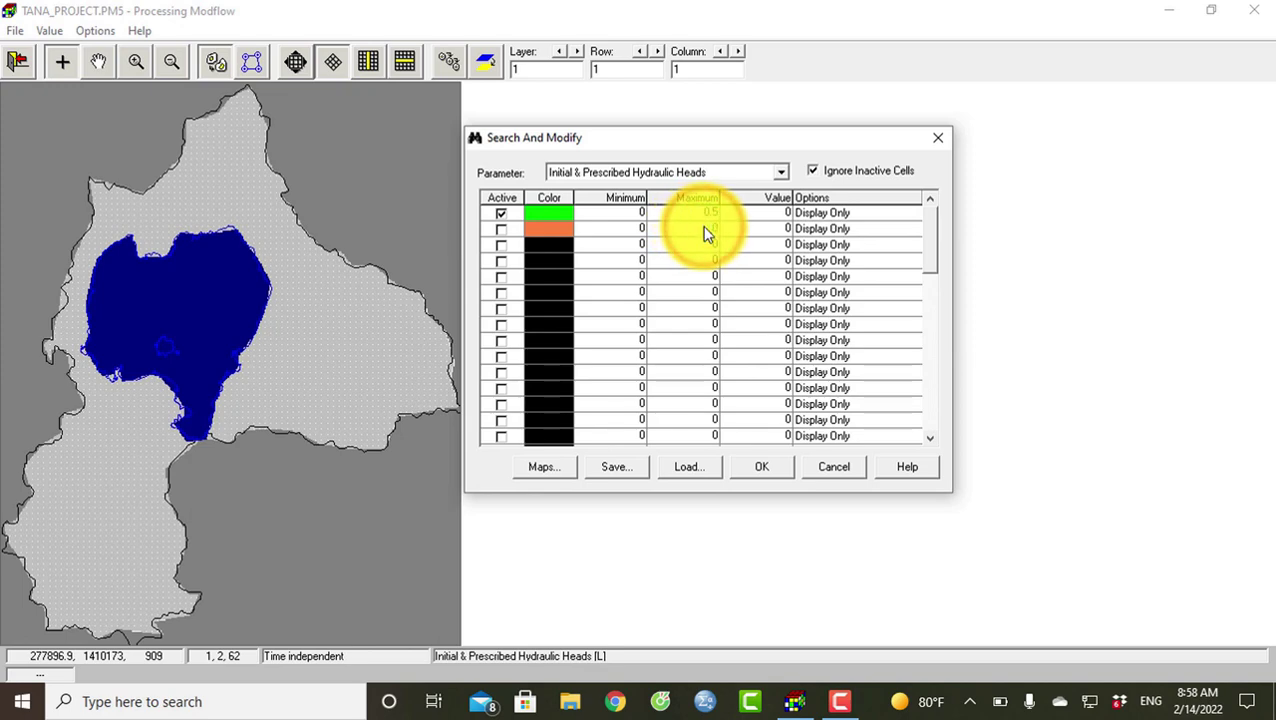
Step: Add -20 to all head cells between 0 and 4000
click(643, 224)
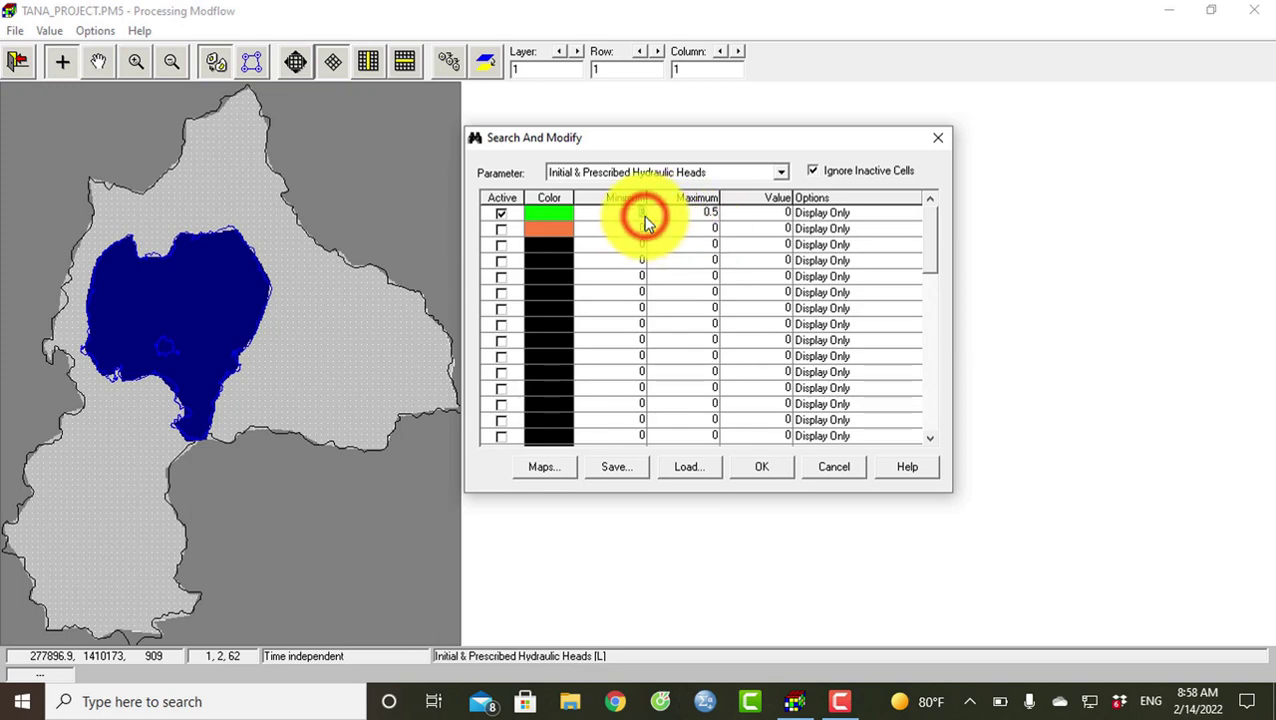
click(711, 211)
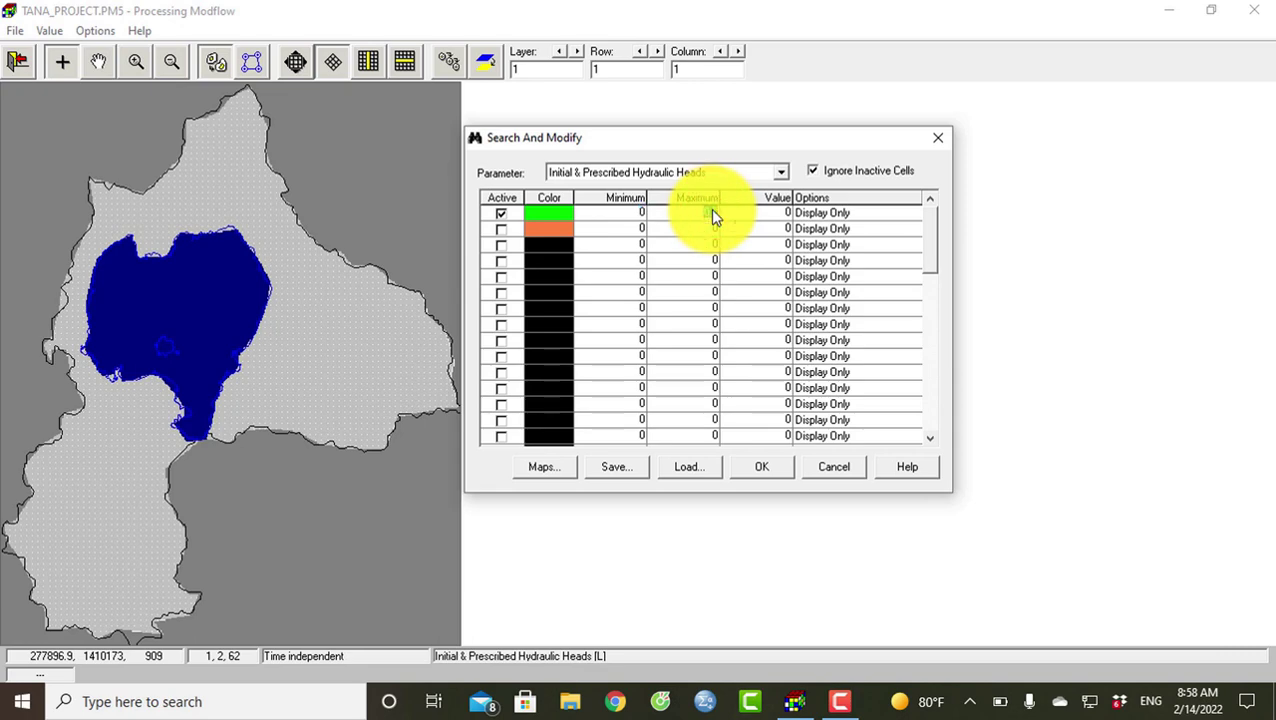
text(4000)
click(786, 214)
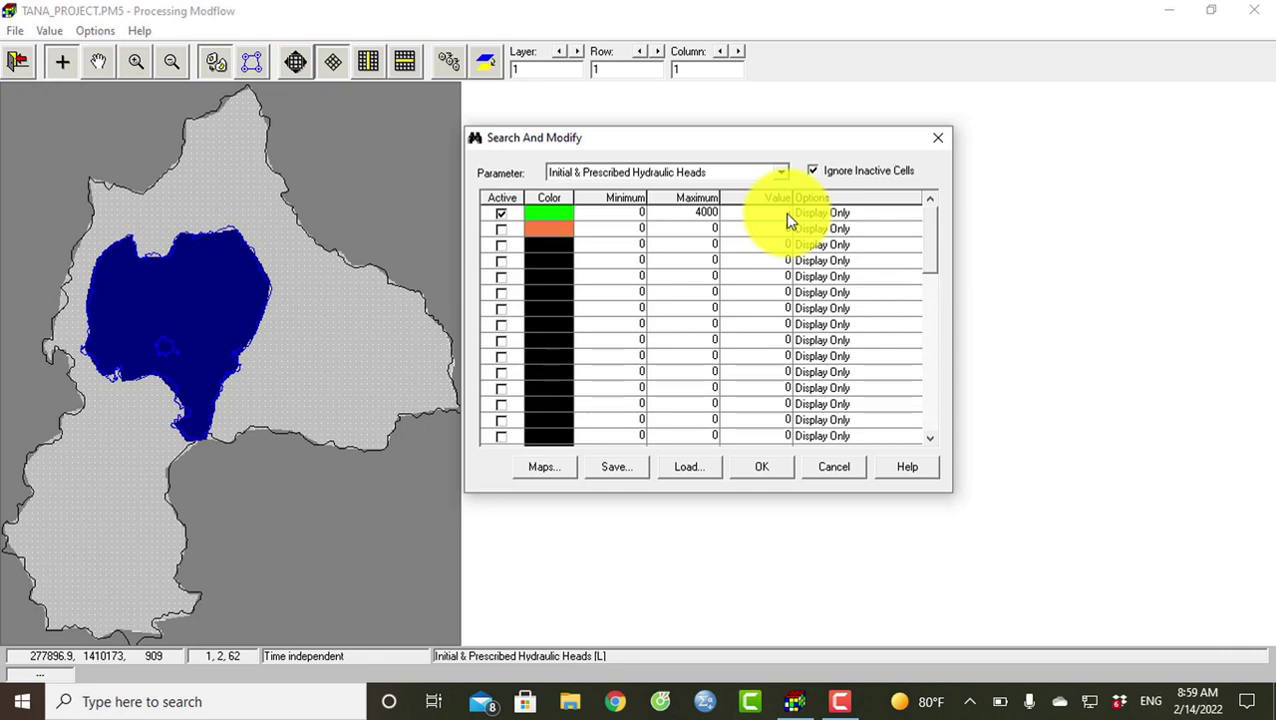
text(-20)
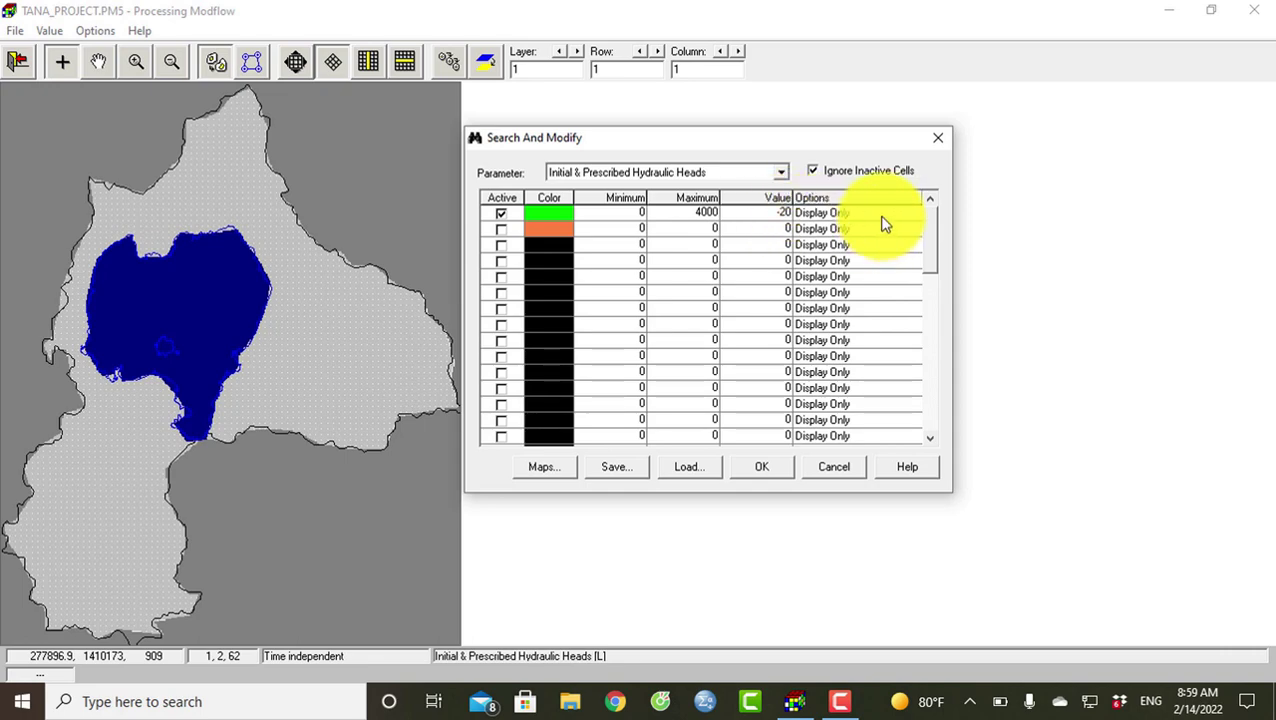
click(882, 219)
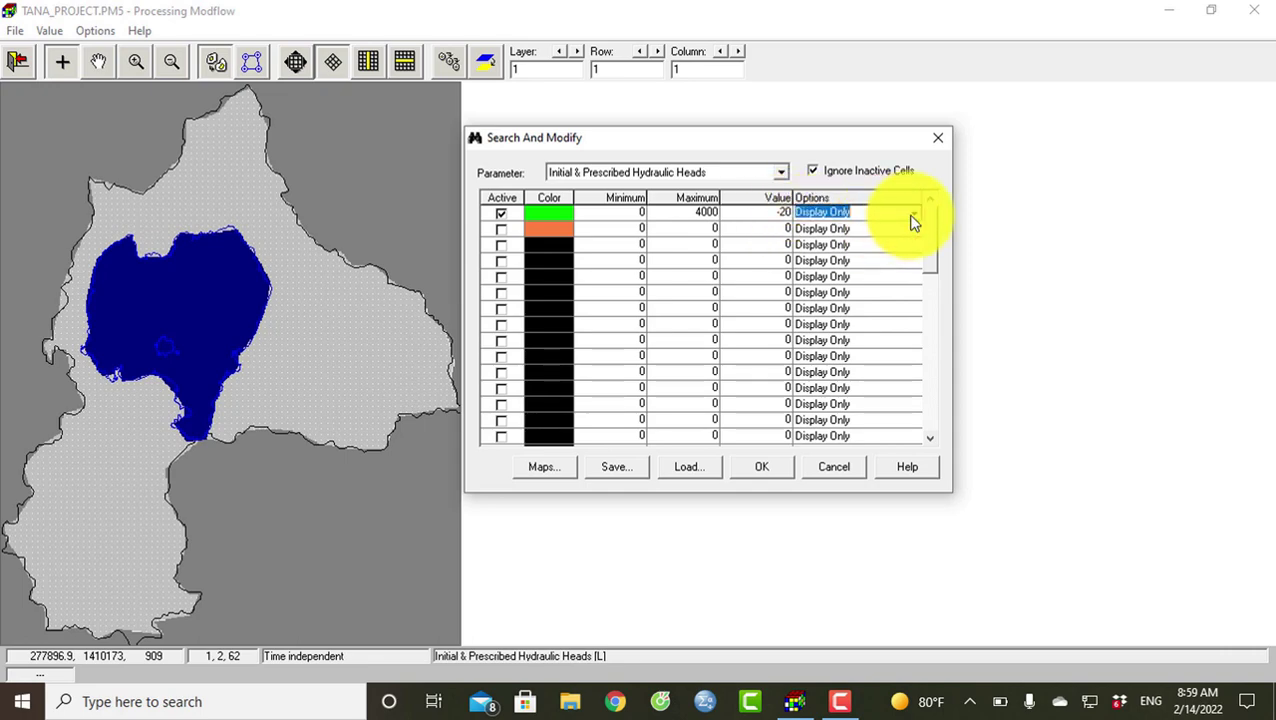
click(910, 214)
click(825, 252)
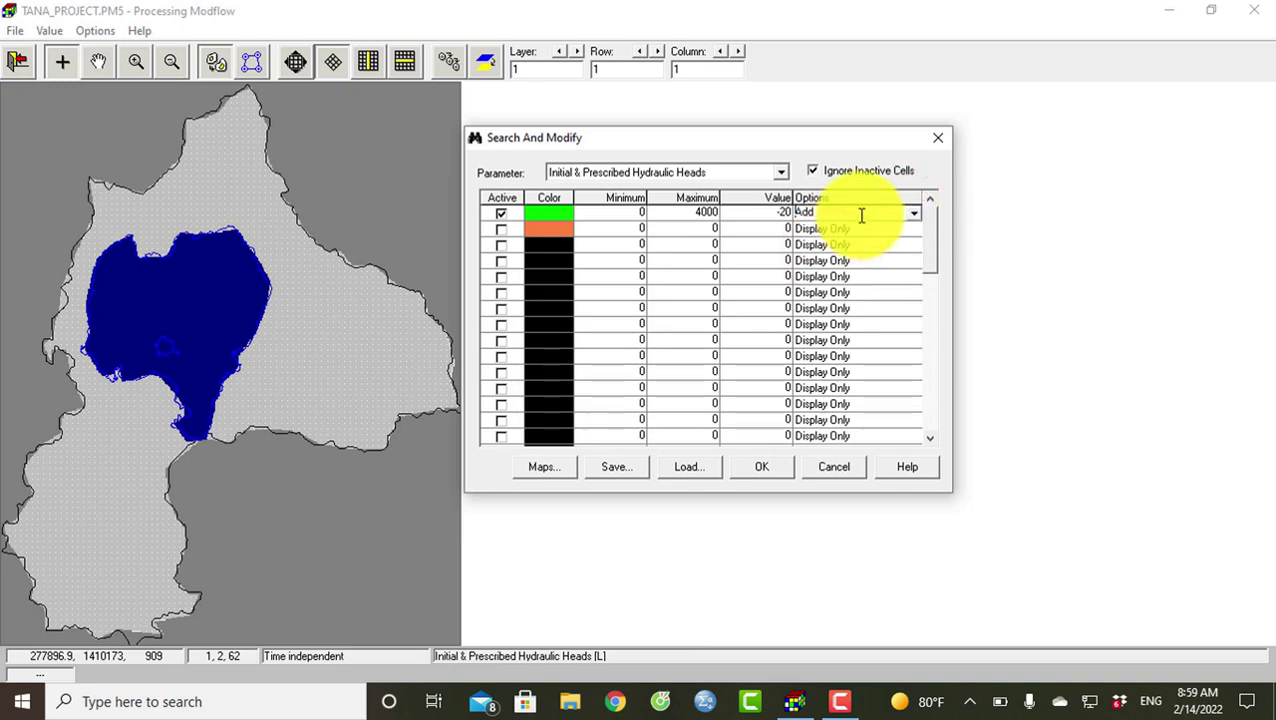
click(745, 470)
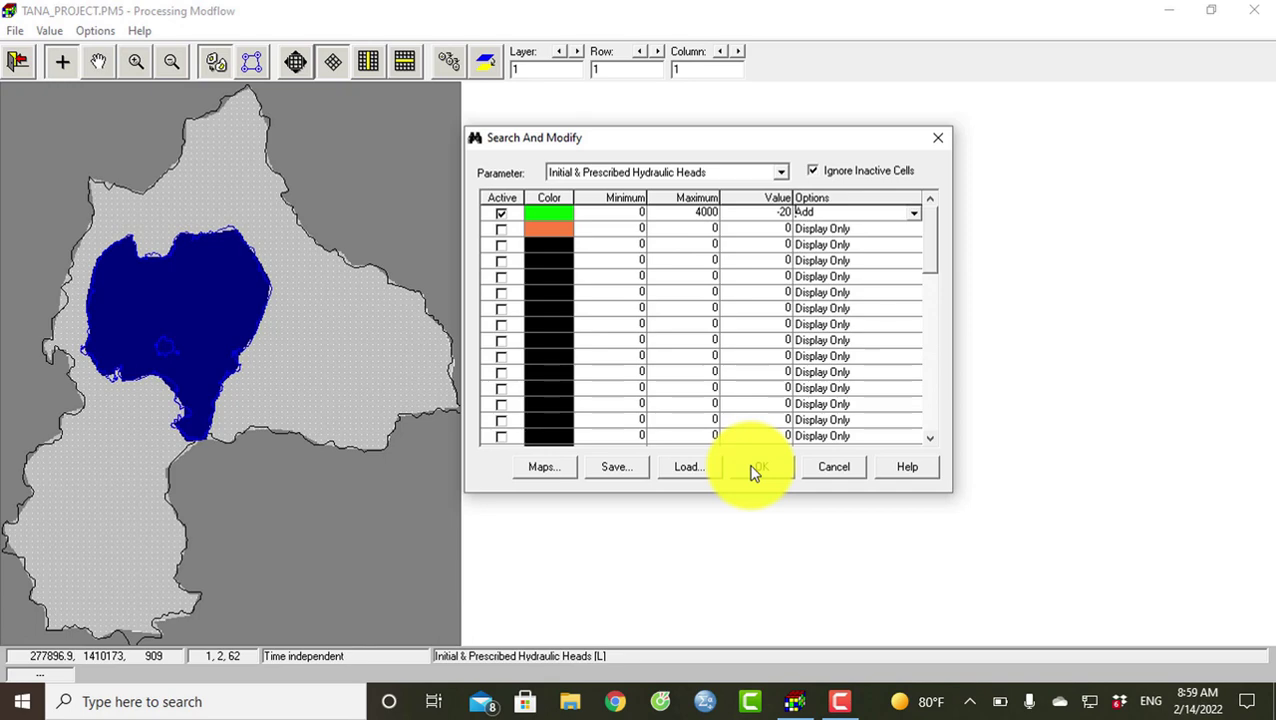
click(757, 467)
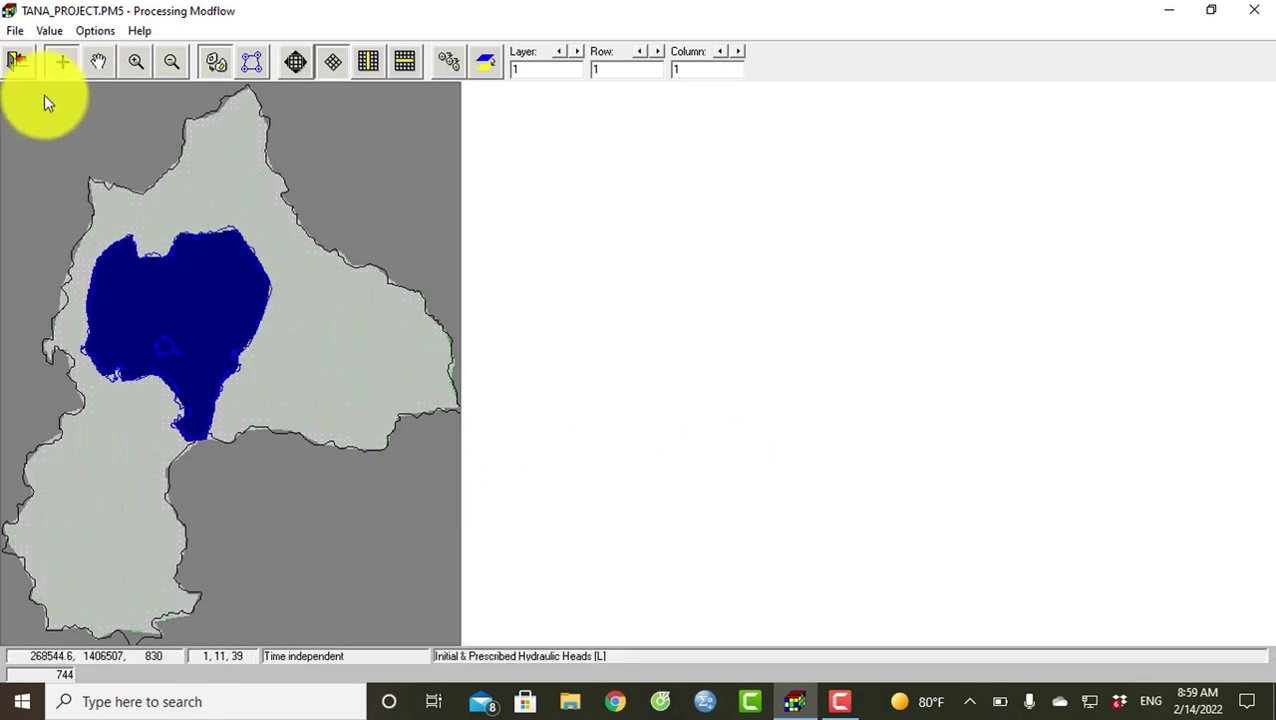
Step: Leave the heads editor, saving the modified initial heads
click(22, 63)
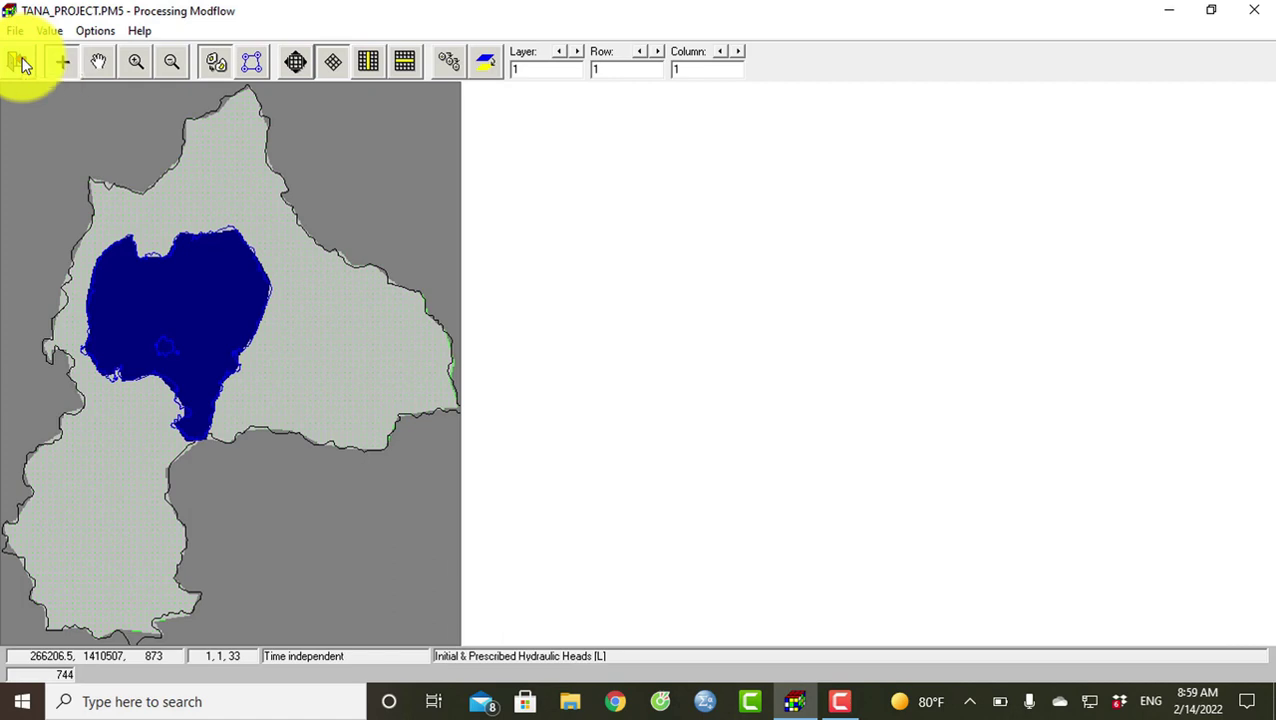
click(24, 67)
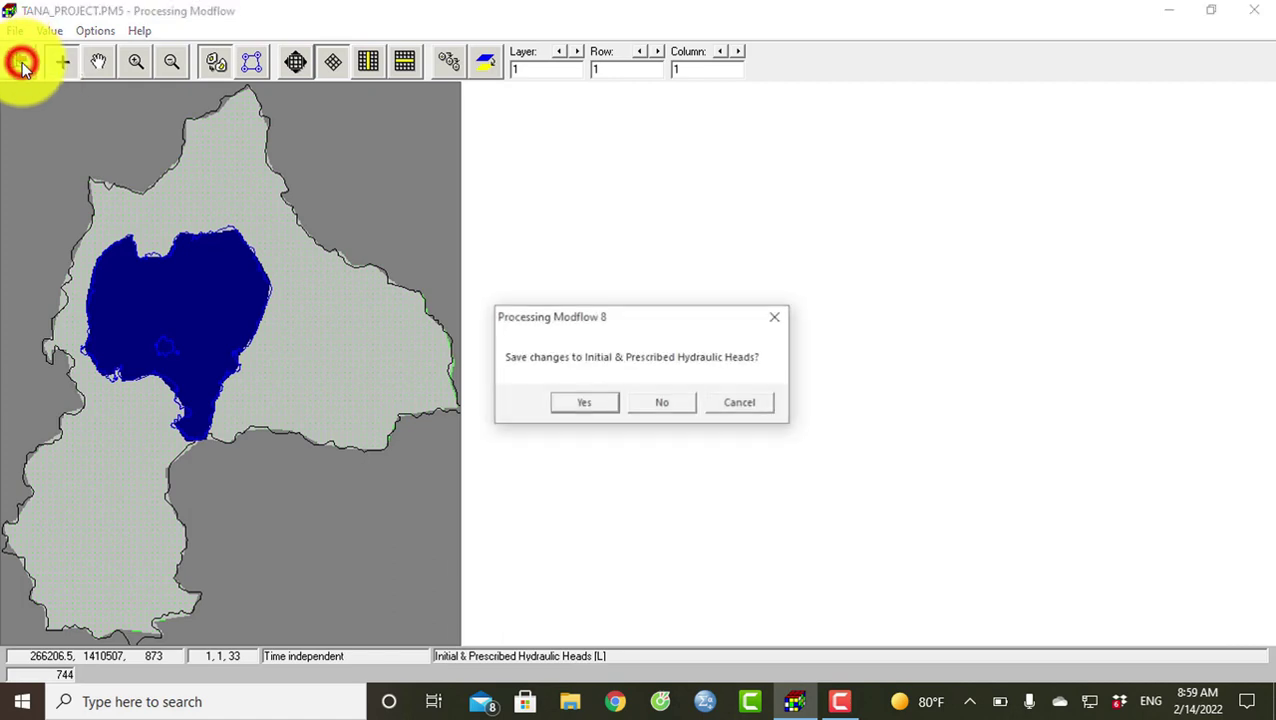
click(575, 410)
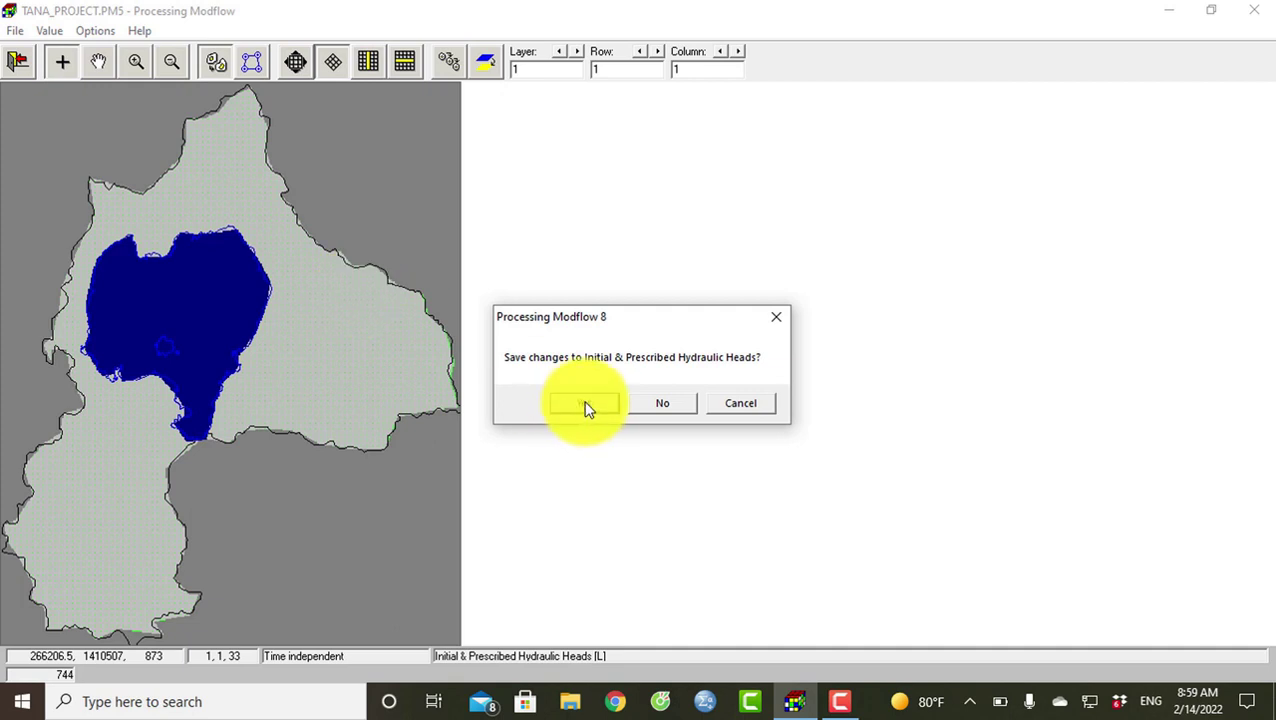
click(588, 406)
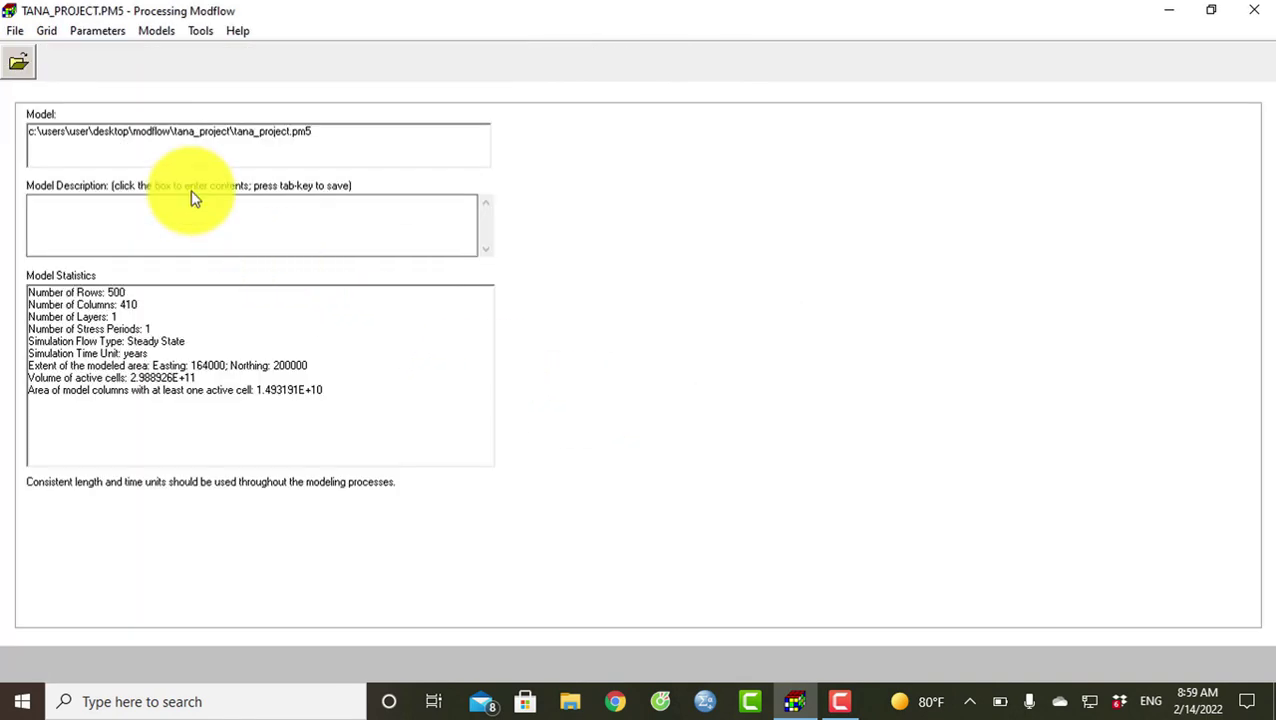
click(97, 32)
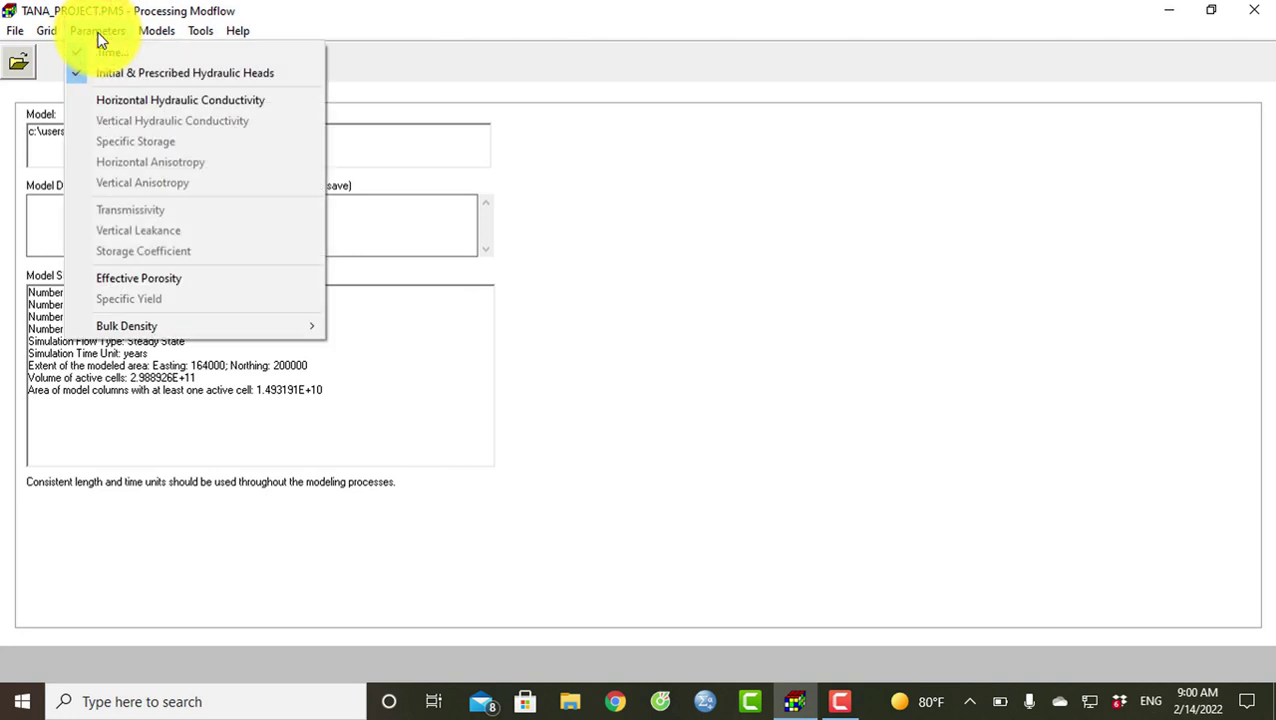
Step: Open layer 1's Horizontal Hydraulic Conductivity in the grid editor
click(115, 108)
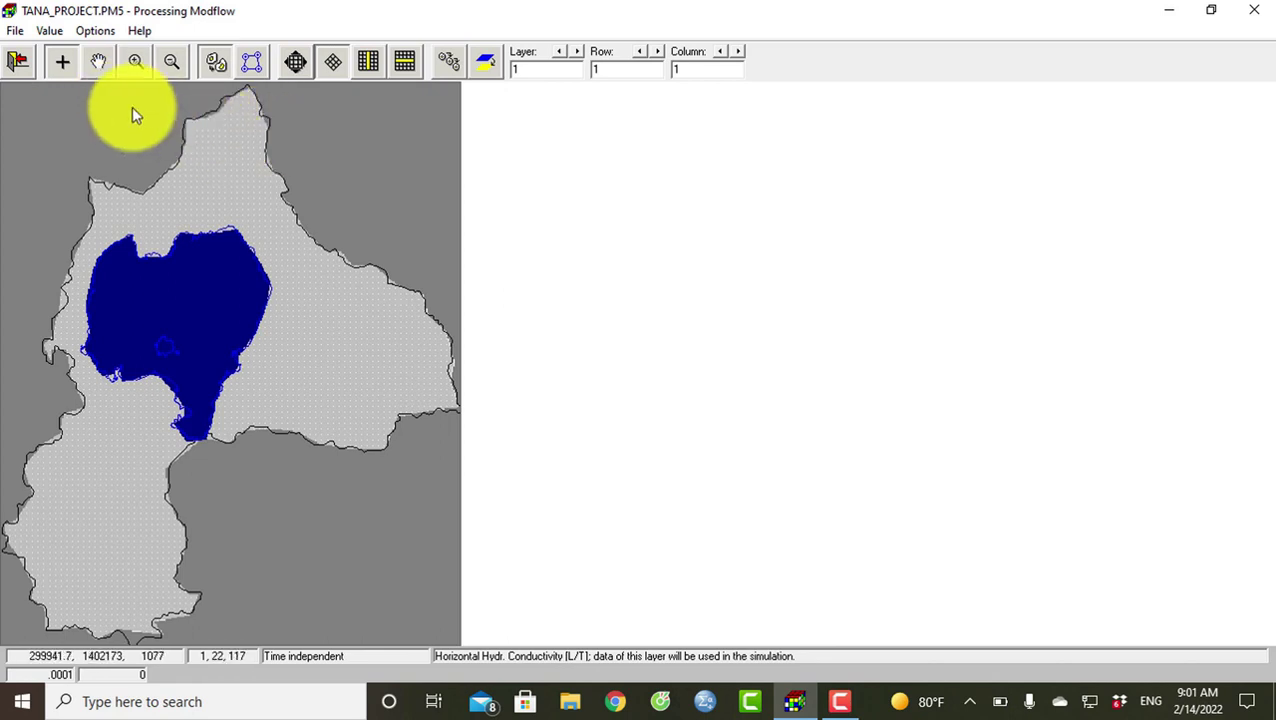
click(55, 35)
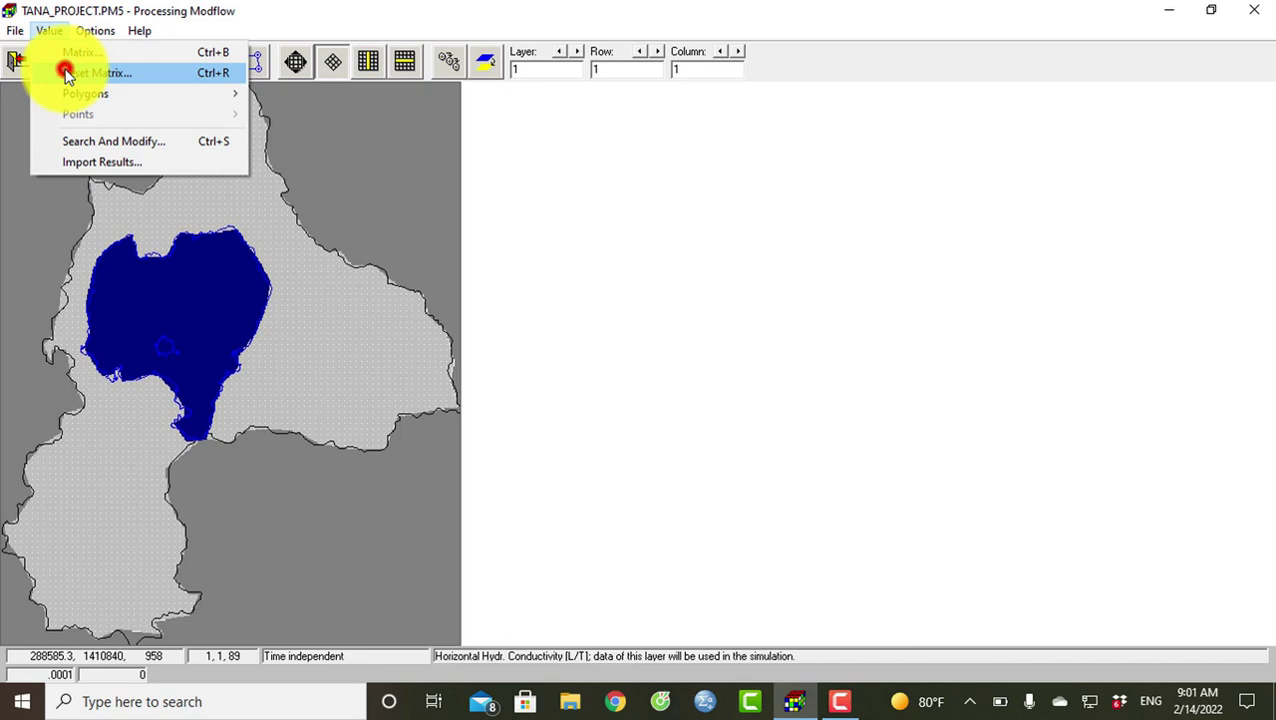
Step: Reset the conductivity matrix to 1.2 across the entire model
click(68, 77)
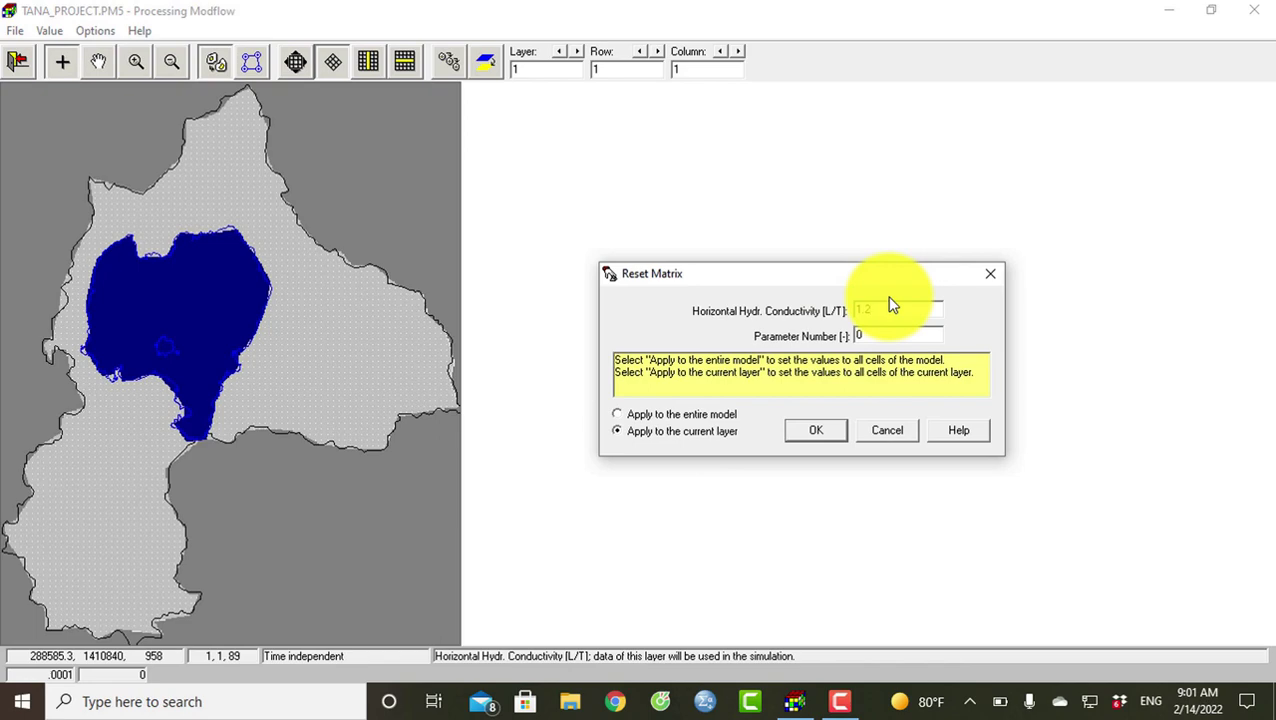
click(730, 416)
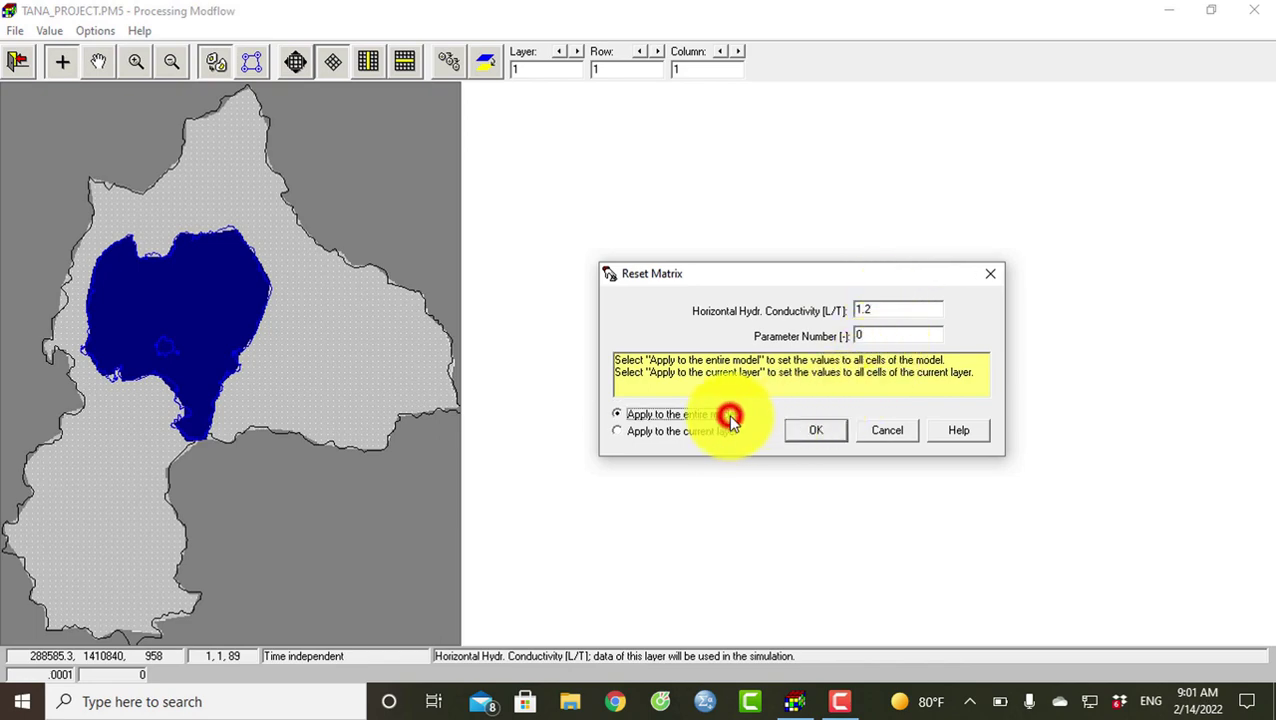
click(806, 431)
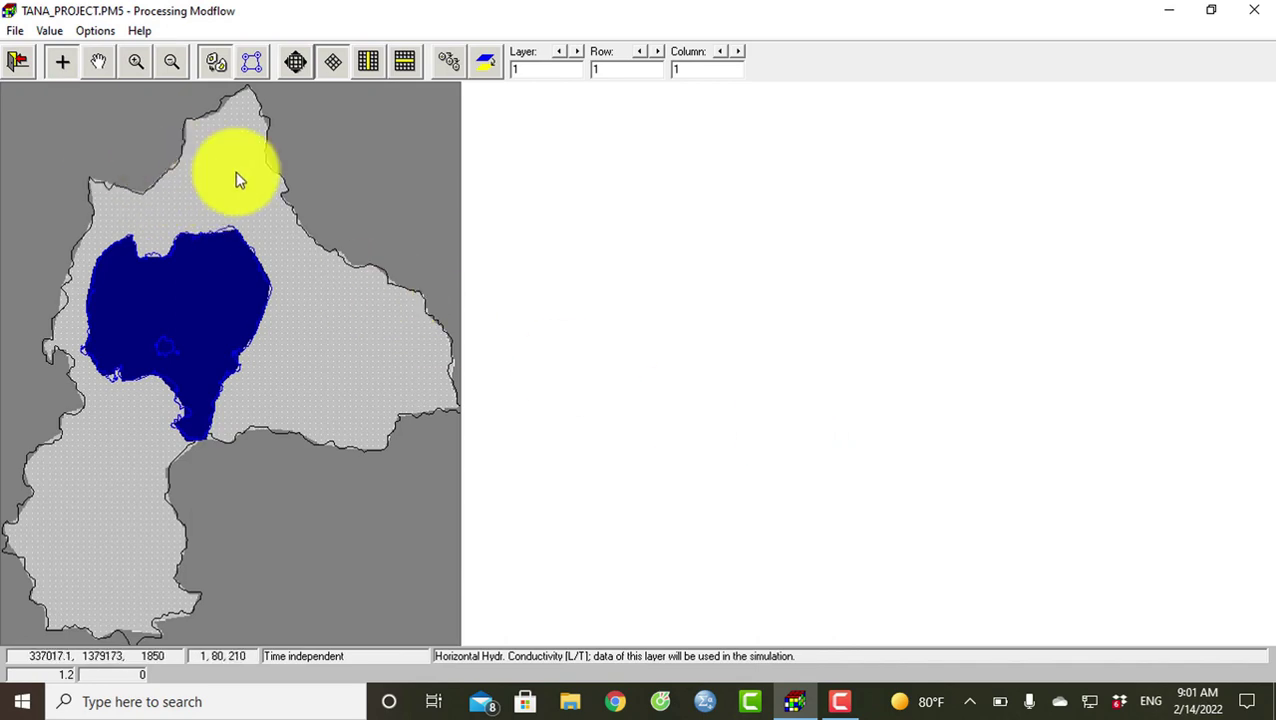
Step: Switch to polygon zone input and trace the zone outline along the catchment's northern boundary
click(251, 65)
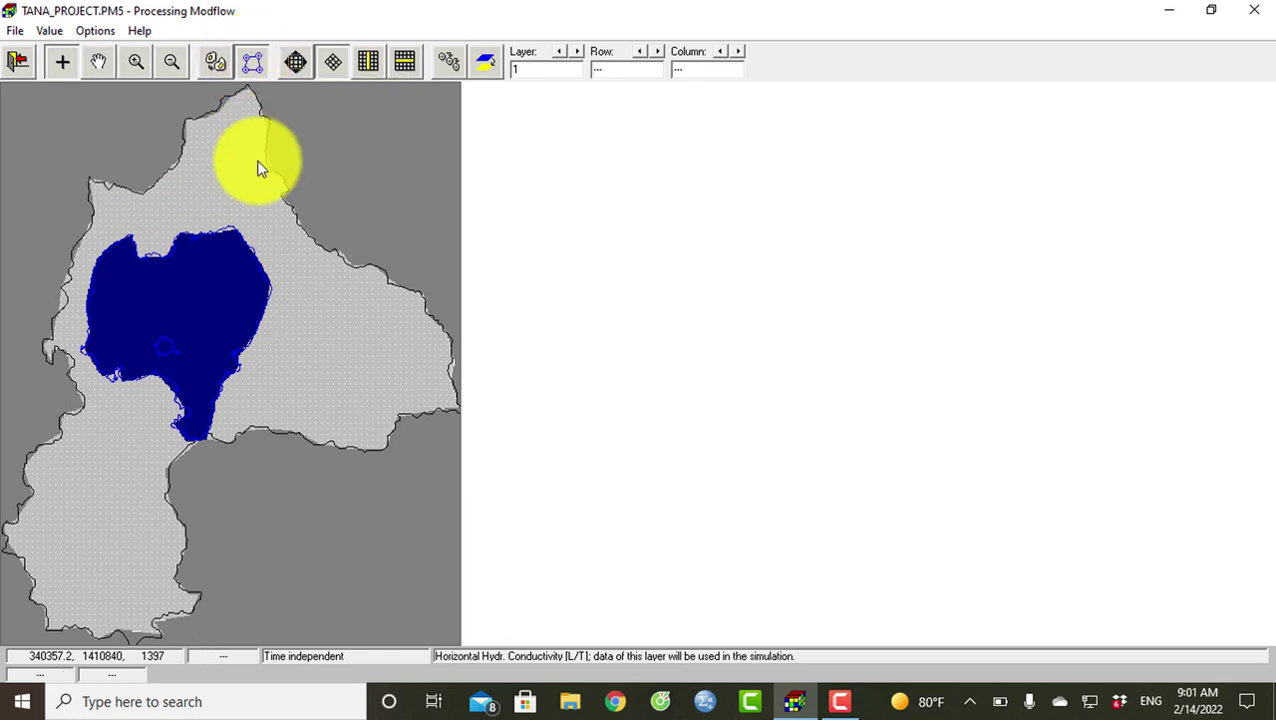
click(95, 220)
click(96, 208)
click(93, 185)
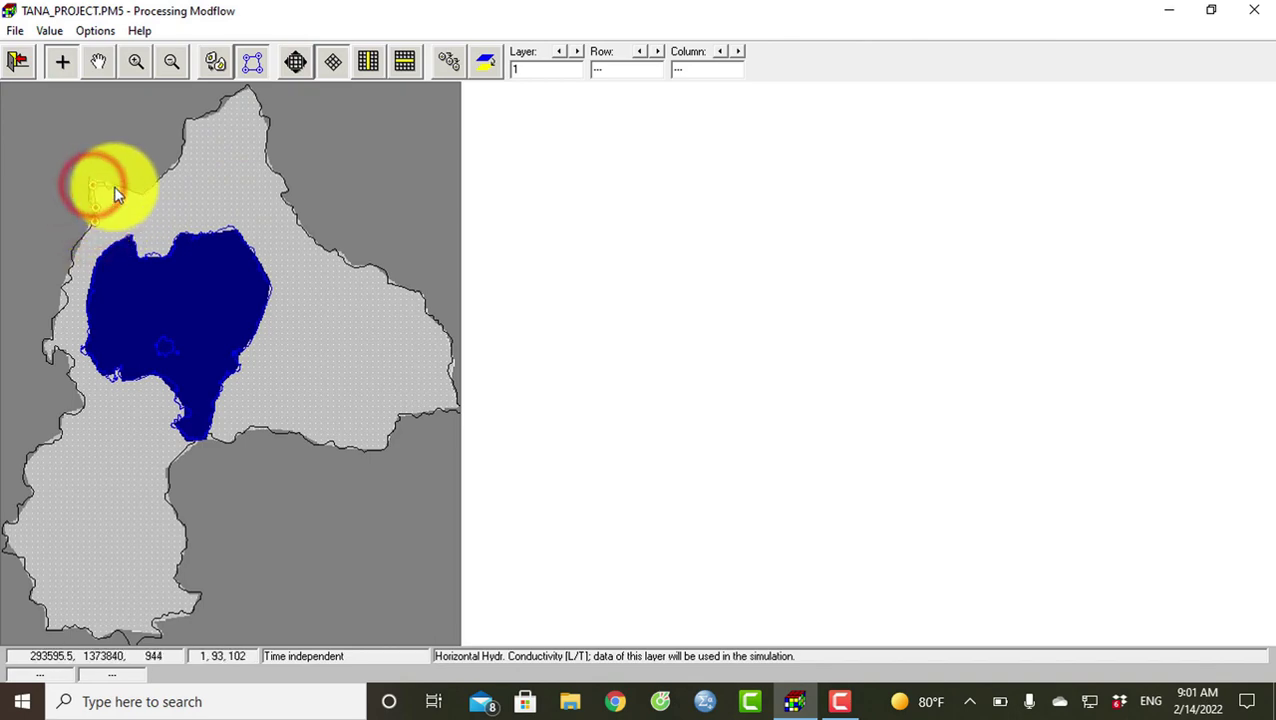
click(114, 188)
click(146, 194)
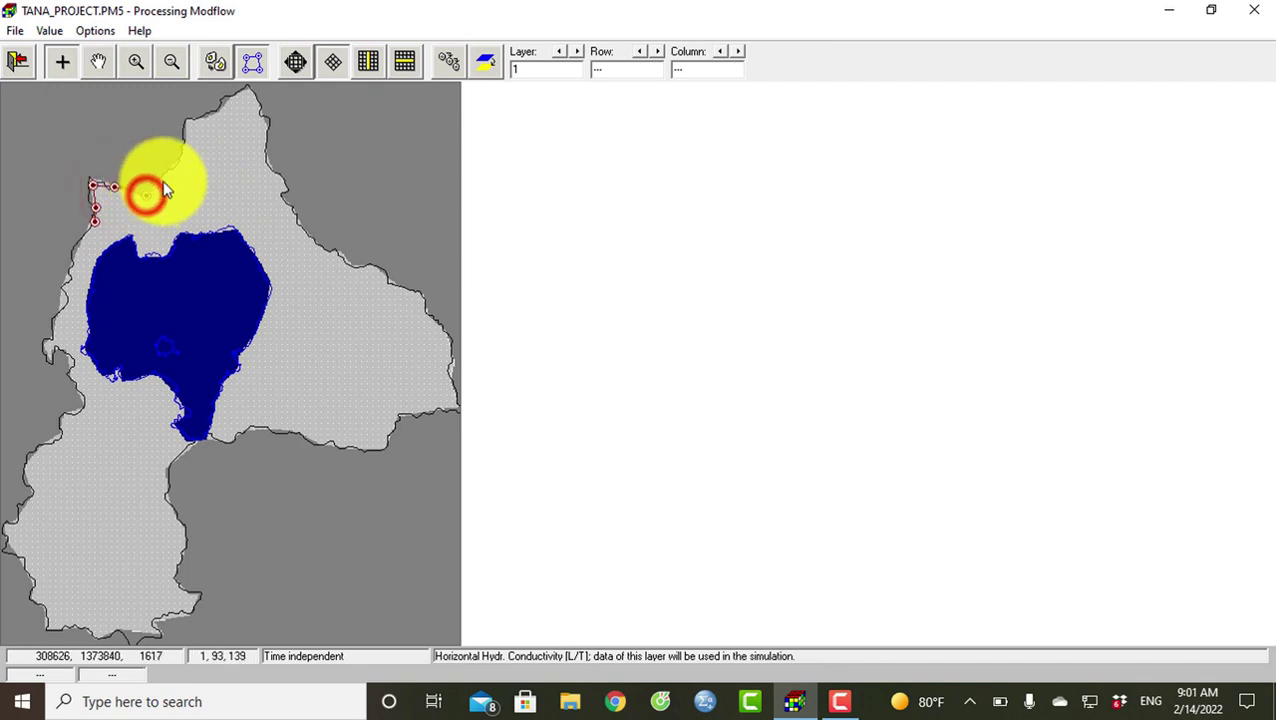
click(165, 177)
click(186, 155)
click(200, 118)
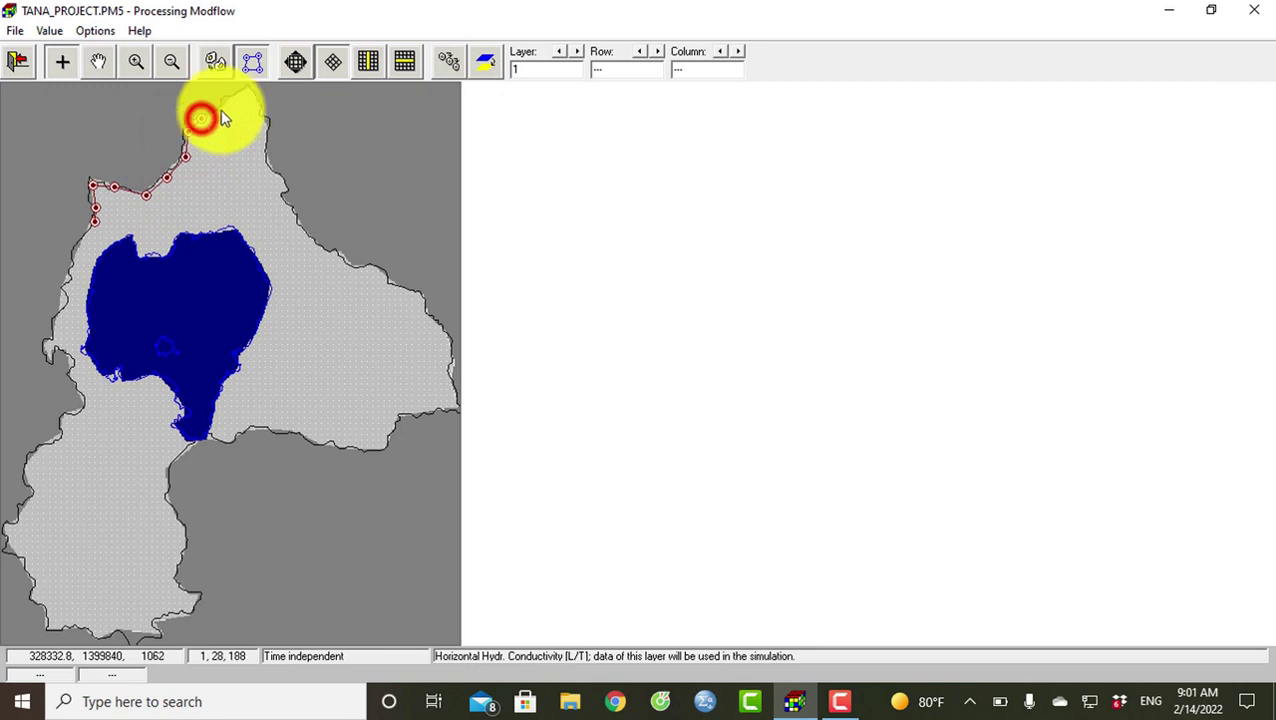
click(228, 104)
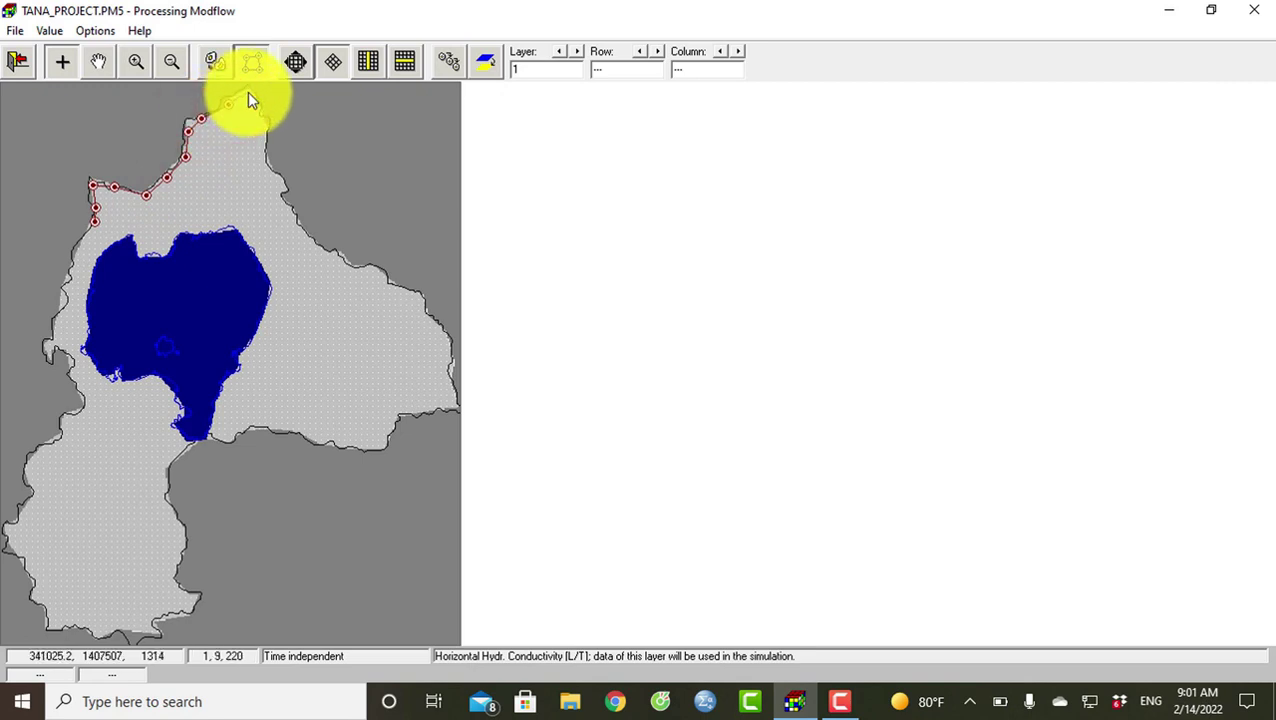
click(247, 92)
click(259, 113)
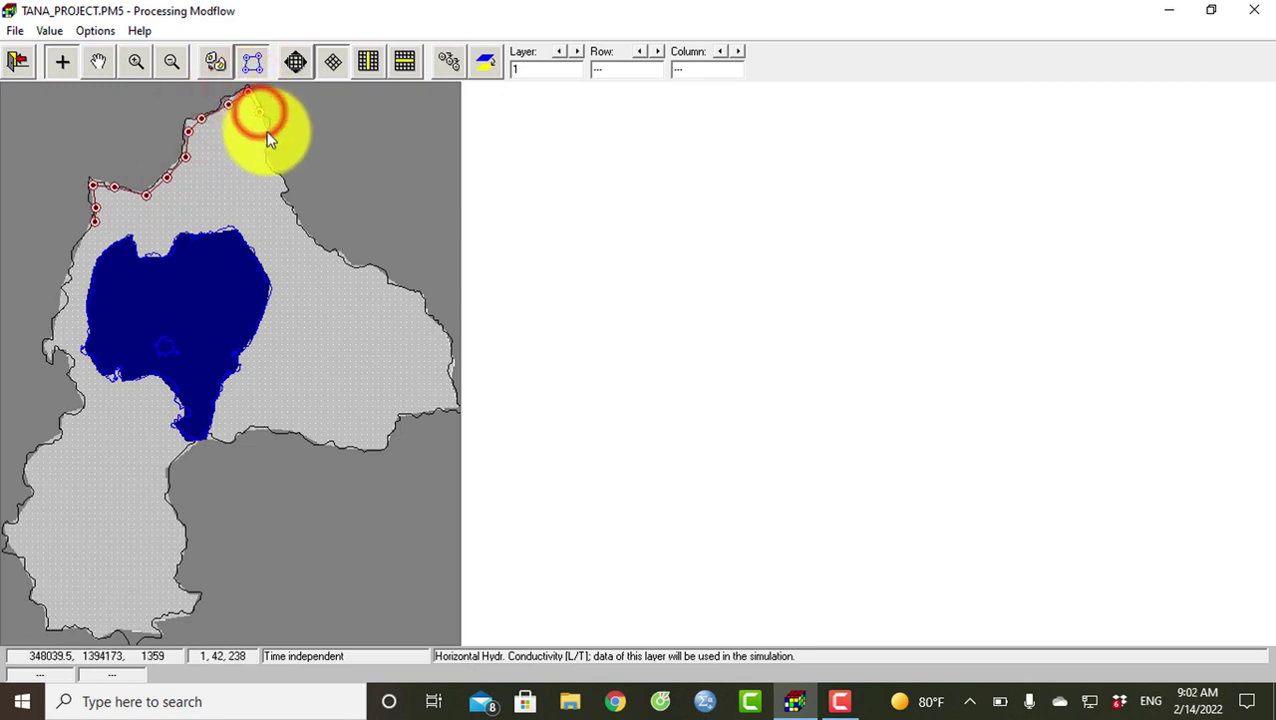
click(265, 131)
click(263, 162)
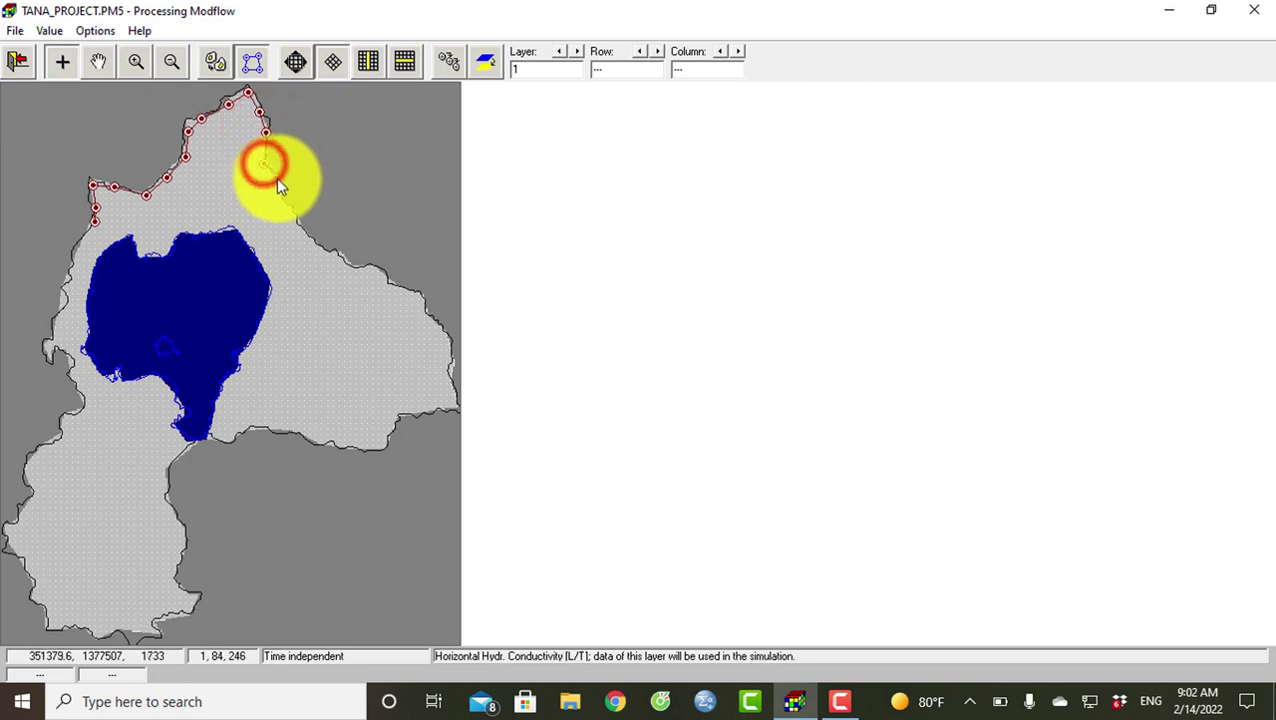
Step: Continue the outline down the eastern boundary and west along the southern boundary
click(280, 182)
click(281, 206)
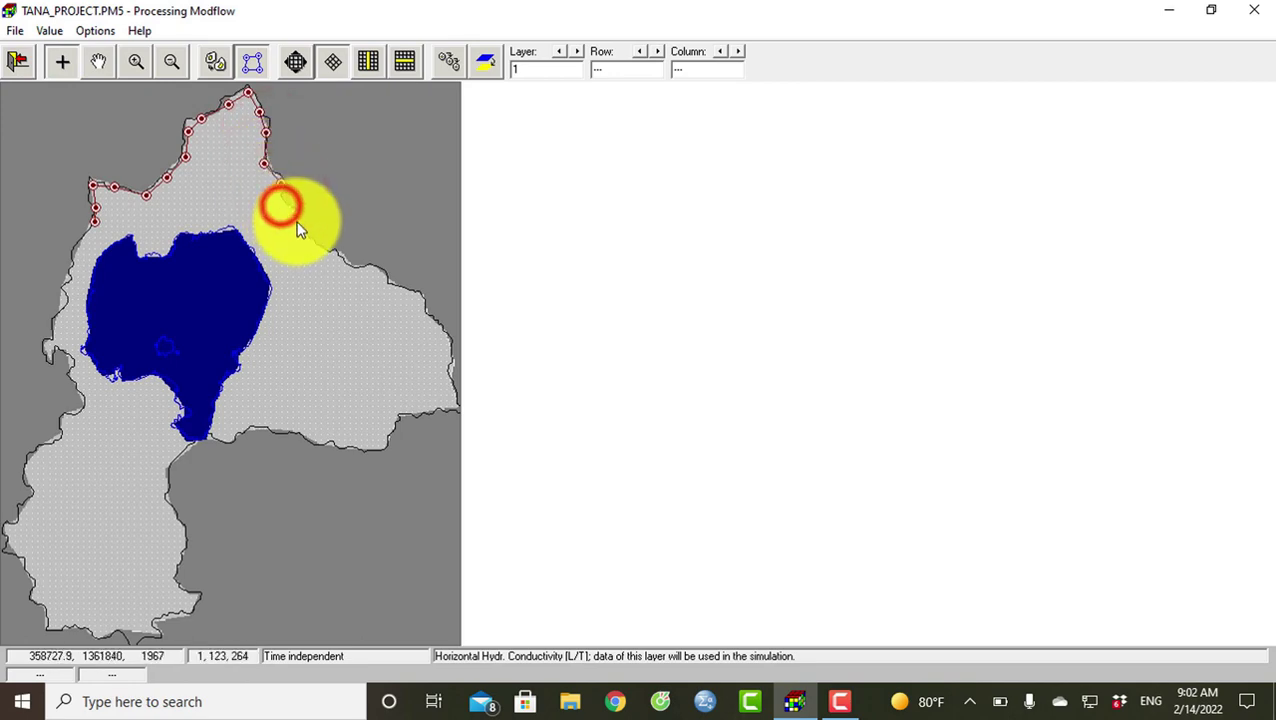
click(297, 224)
click(322, 251)
click(348, 265)
click(384, 280)
click(418, 299)
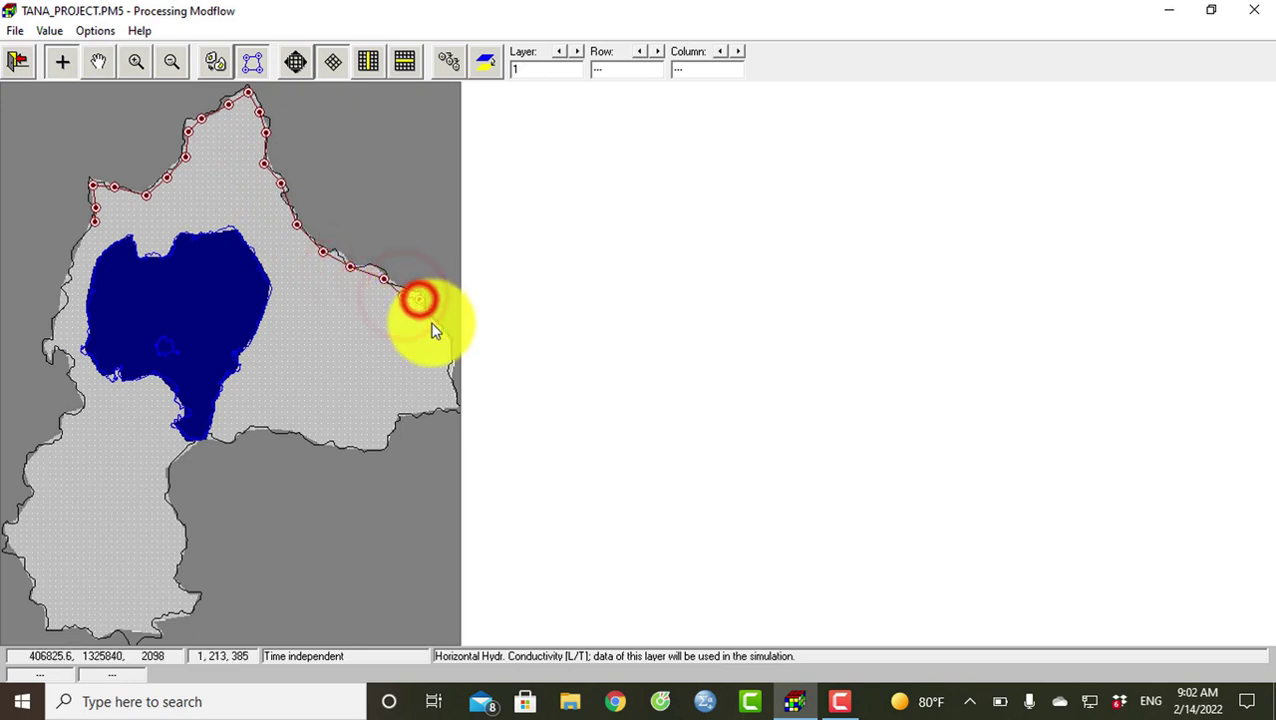
click(430, 322)
click(448, 362)
click(450, 392)
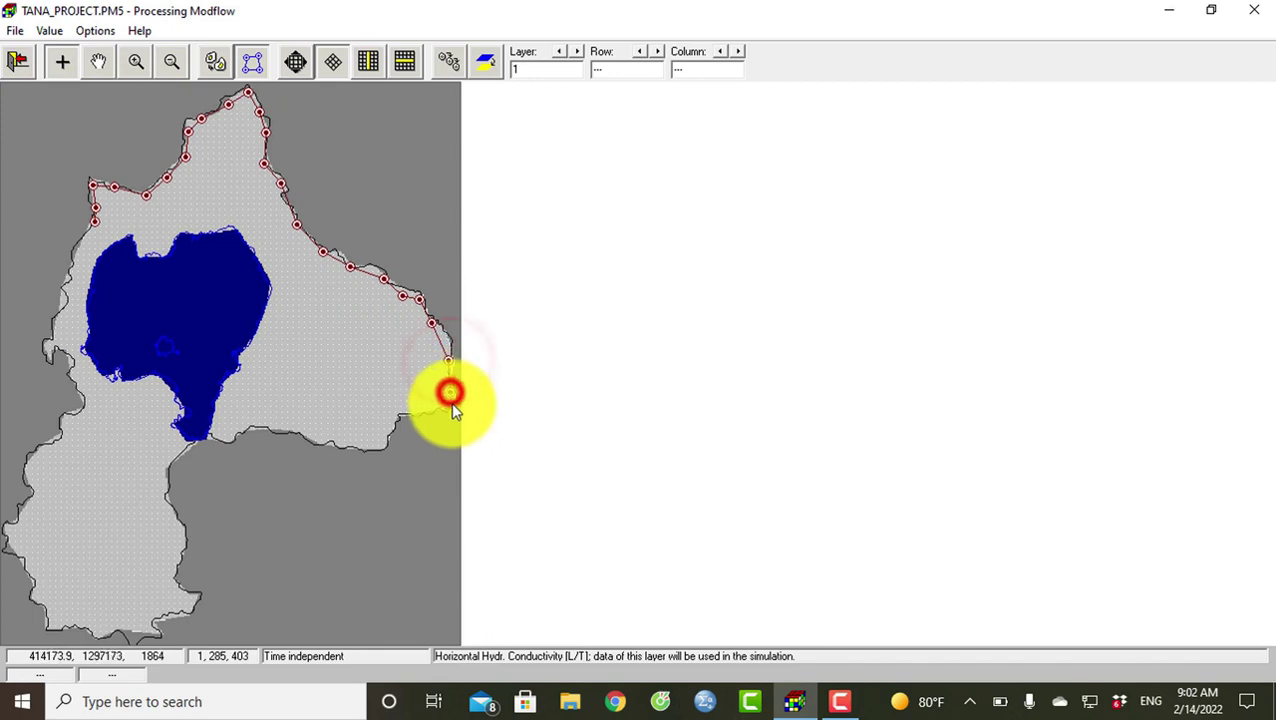
click(392, 420)
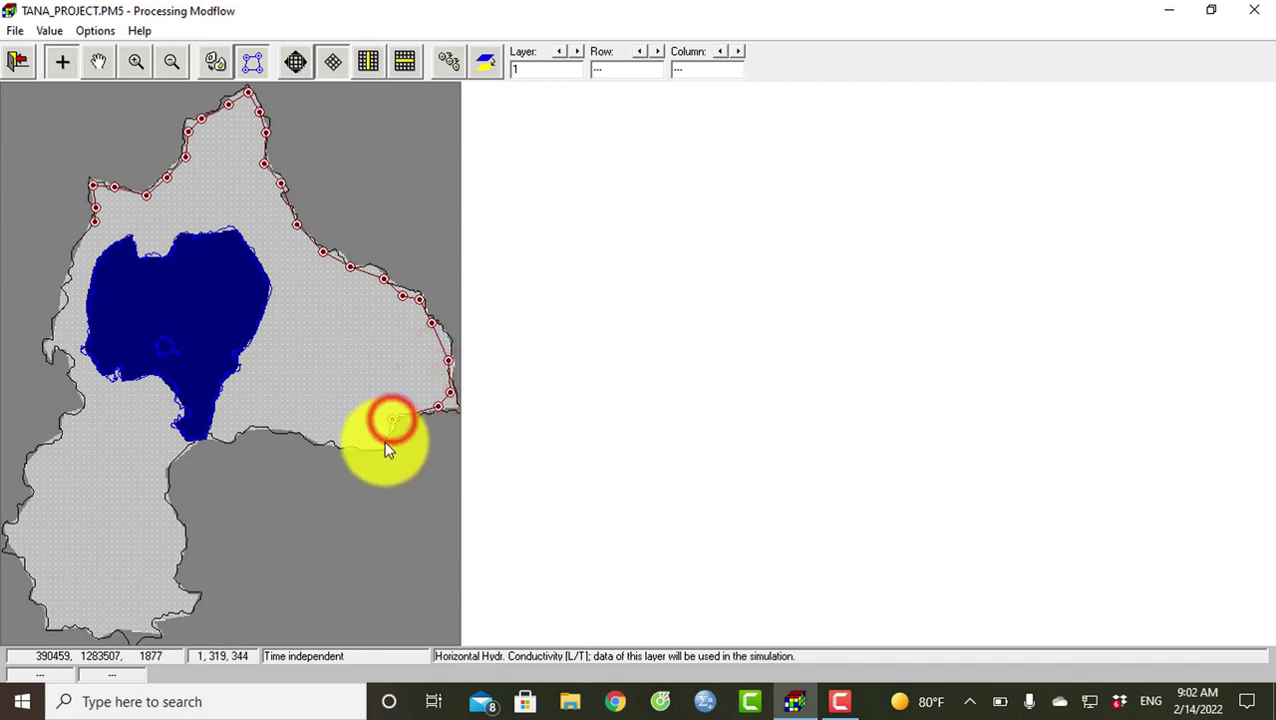
click(382, 442)
click(351, 442)
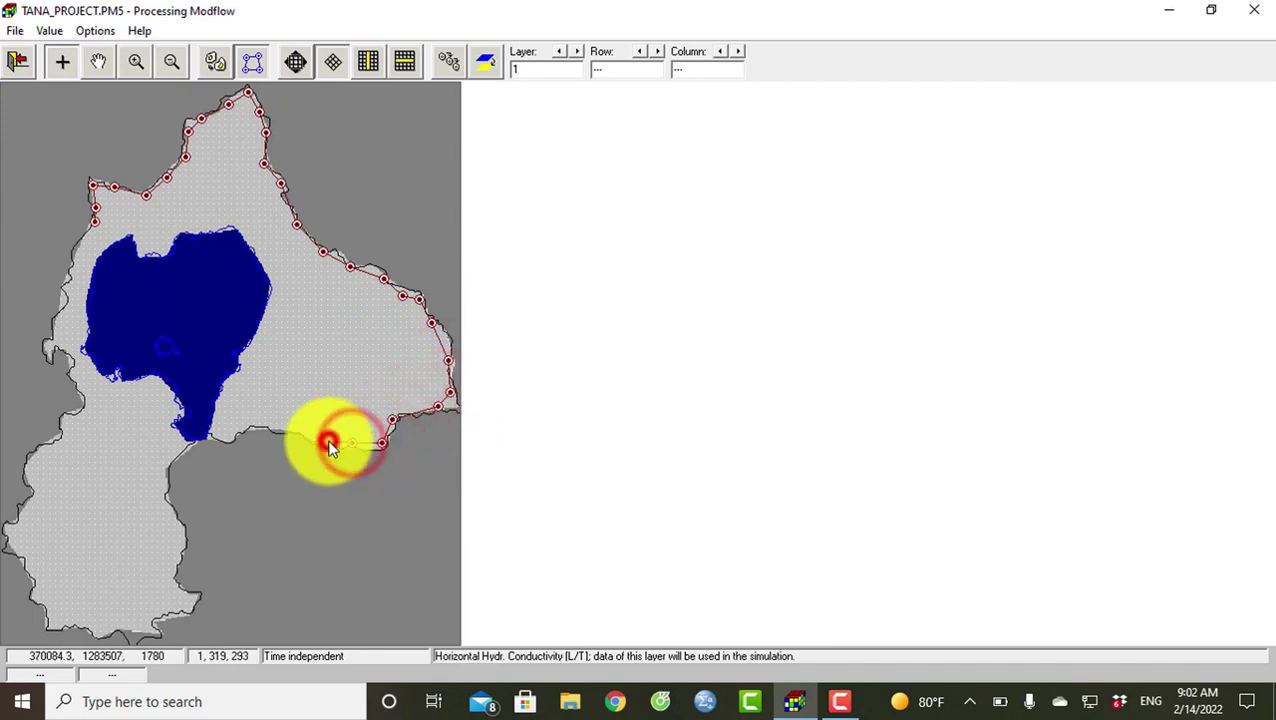
click(304, 433)
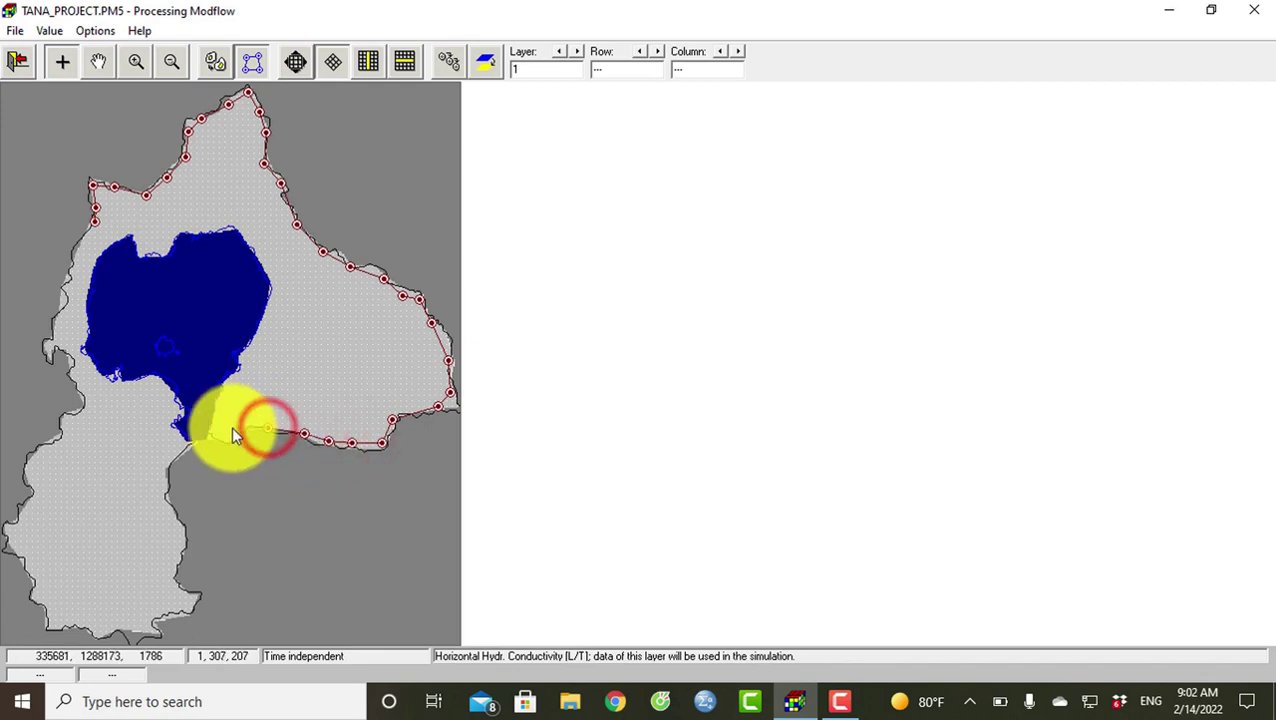
Step: Trace the lake's eastern and northern shore back to the polygon's northwest starting point
click(228, 430)
click(221, 432)
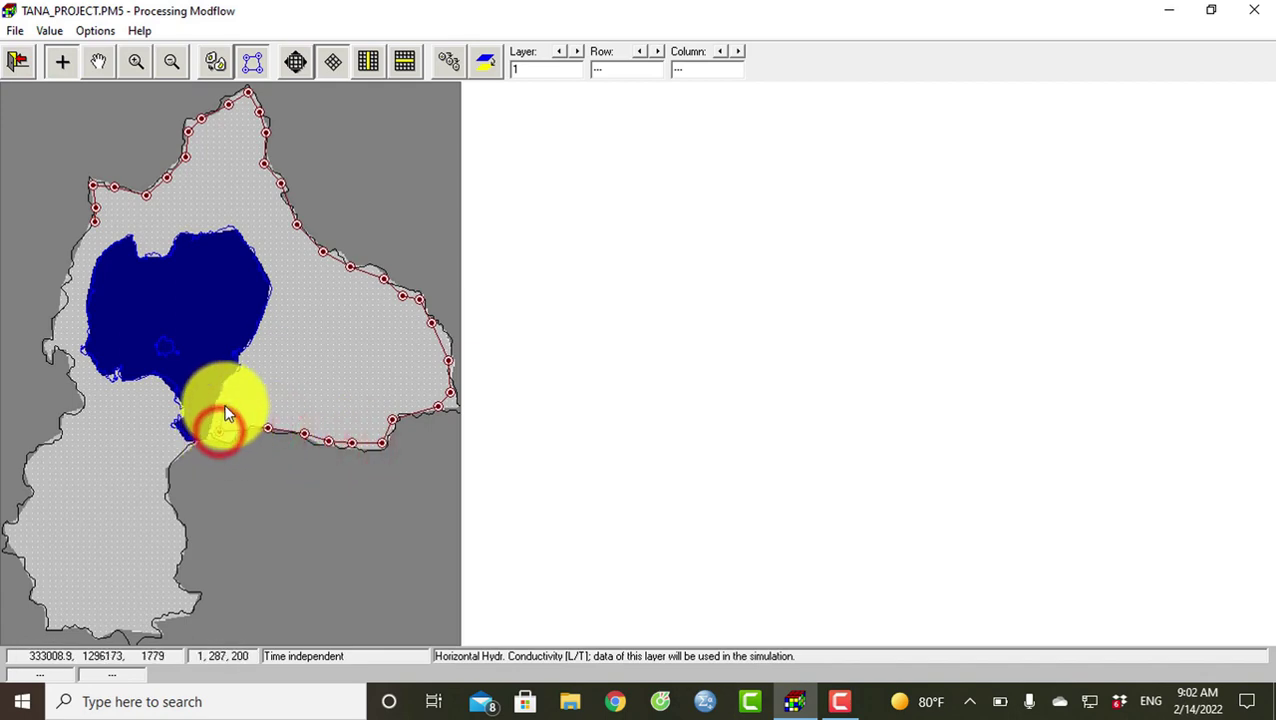
click(224, 405)
click(230, 377)
click(252, 358)
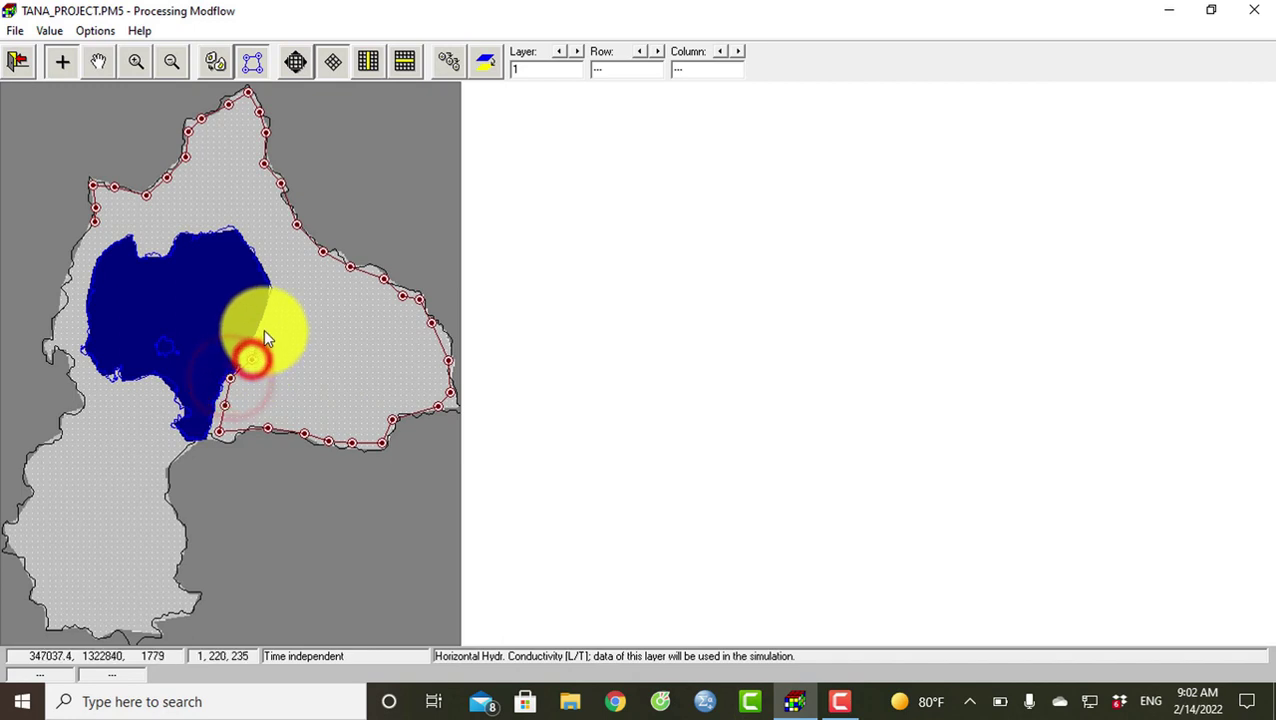
click(271, 302)
click(270, 262)
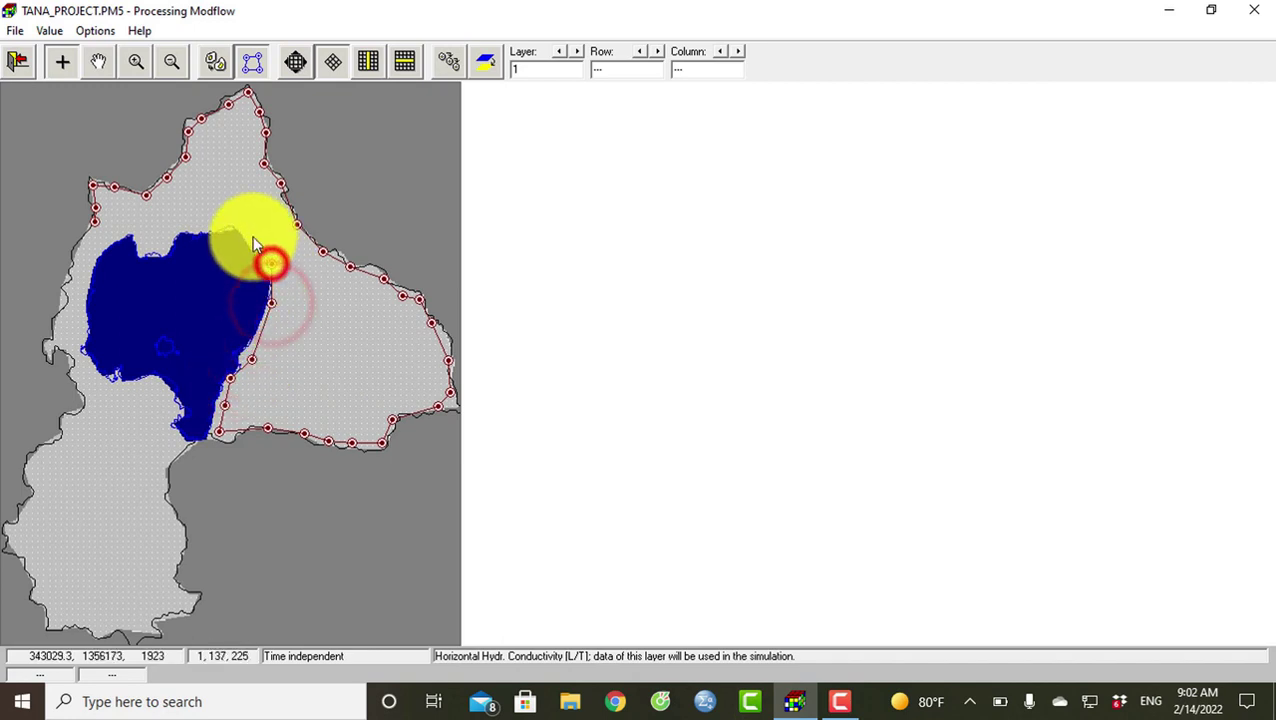
click(252, 236)
click(220, 222)
click(168, 231)
click(143, 236)
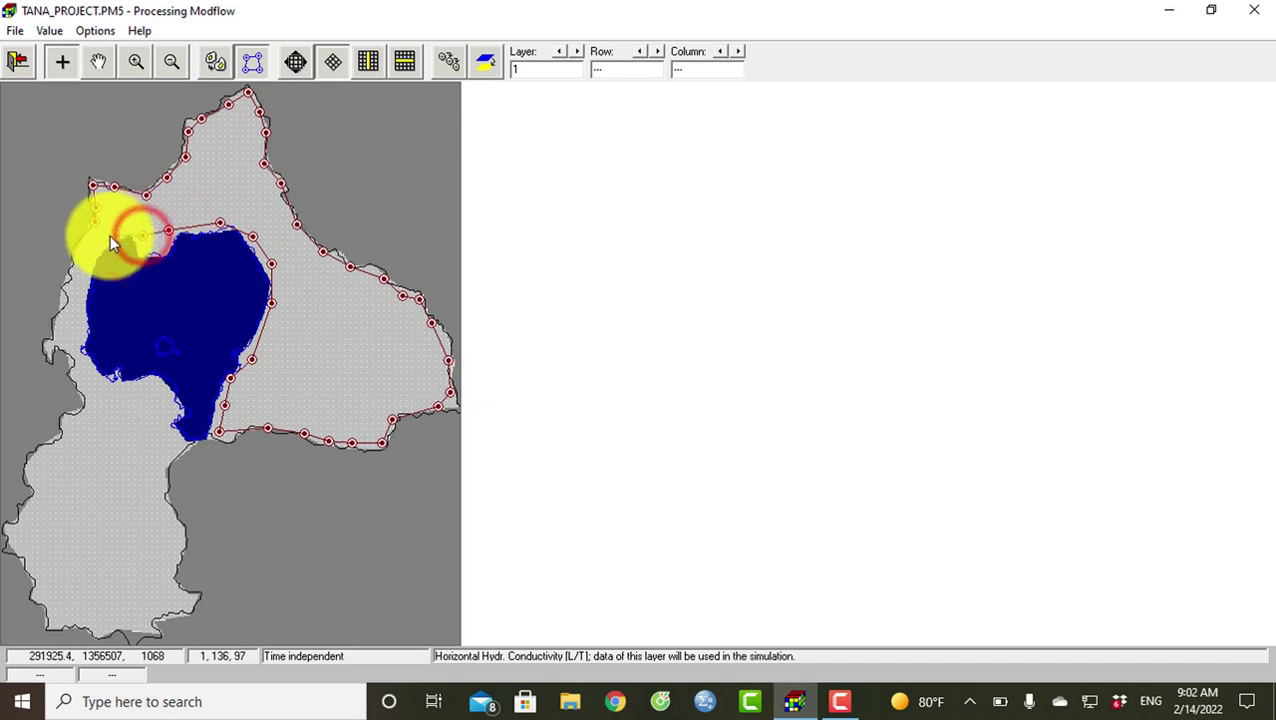
click(103, 233)
click(97, 225)
click(94, 222)
click(96, 221)
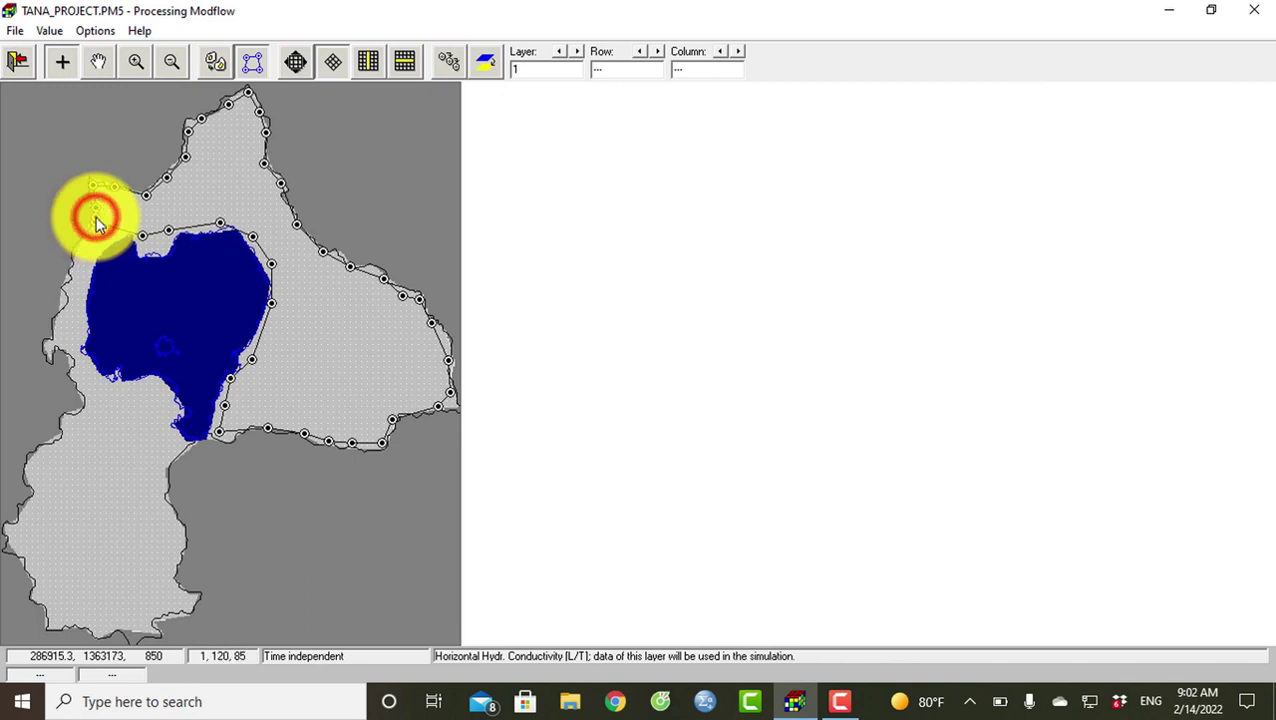
click(96, 220)
click(97, 208)
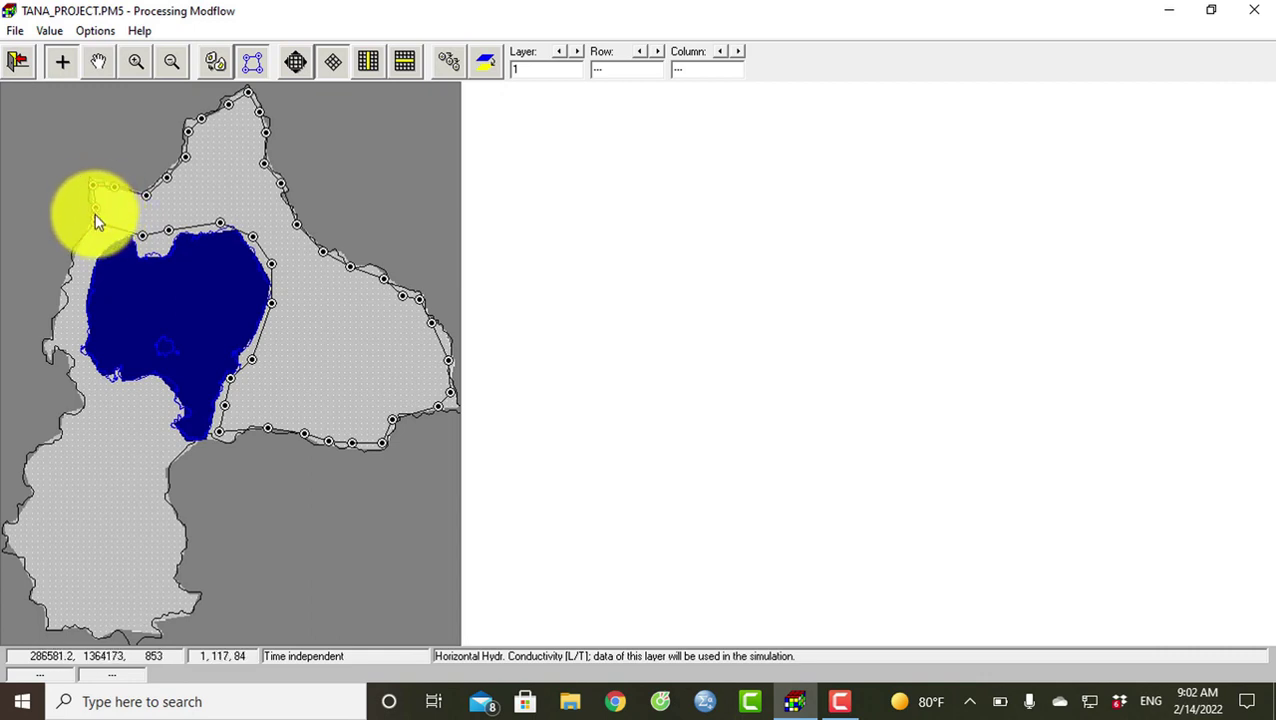
click(96, 220)
Step: Close the polygon and assign its cells a horizontal hydraulic conductivity of 0.5
right_click(97, 218)
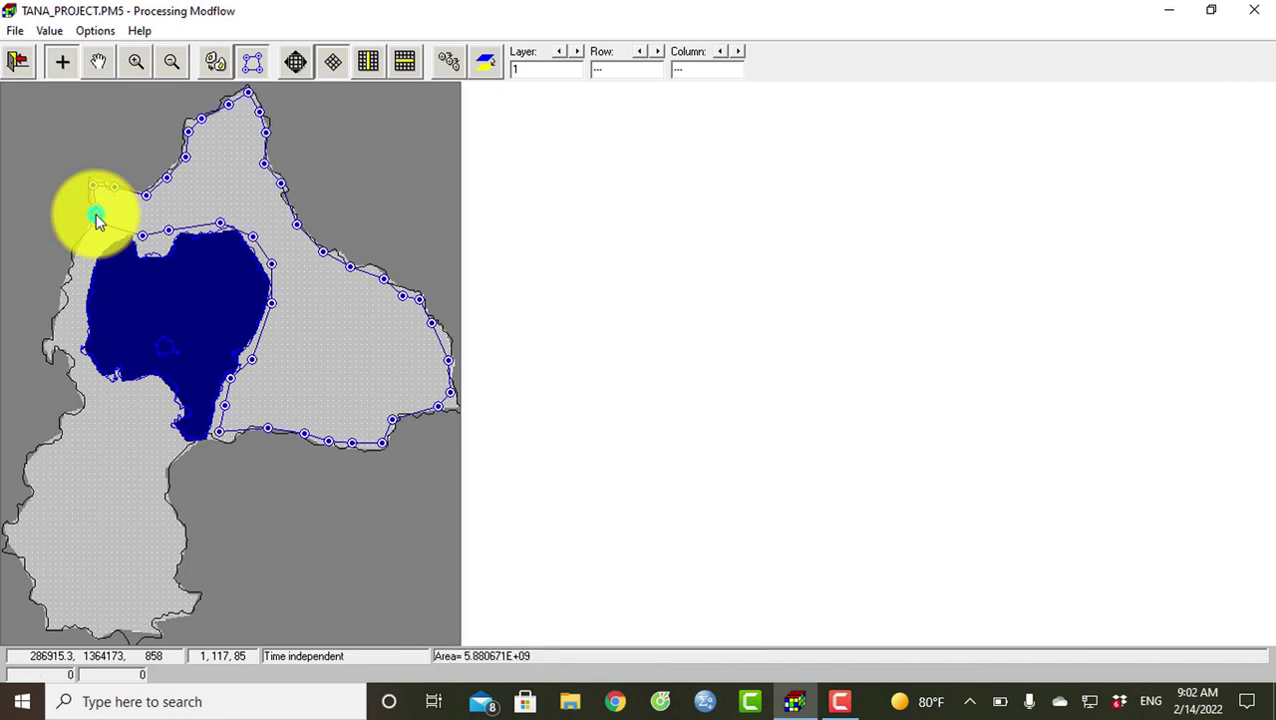
right_click(183, 218)
text(0.5)
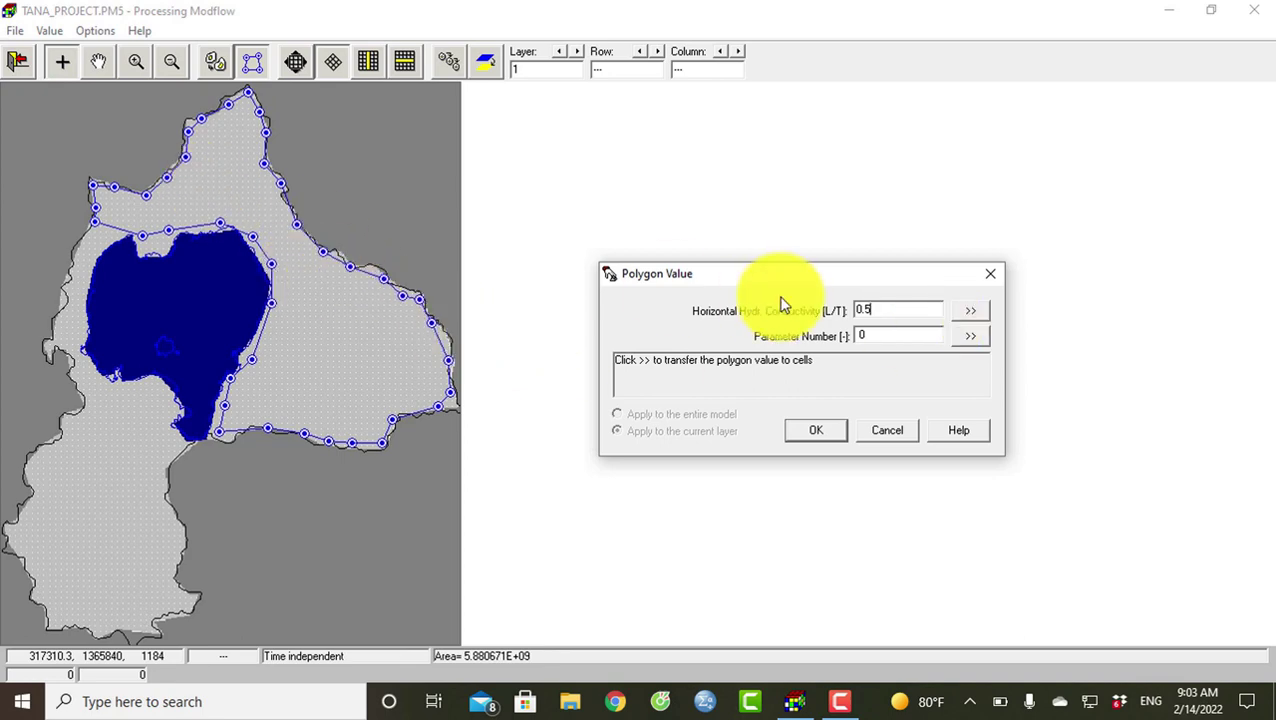
click(976, 312)
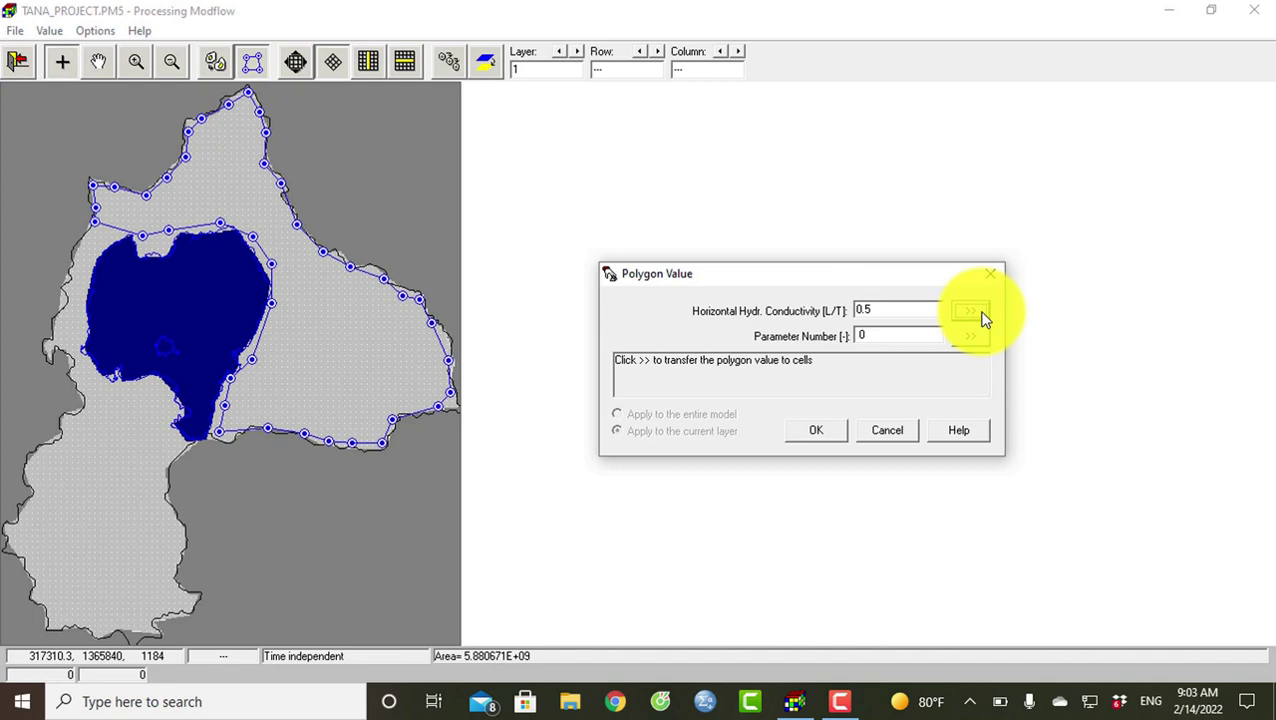
click(820, 430)
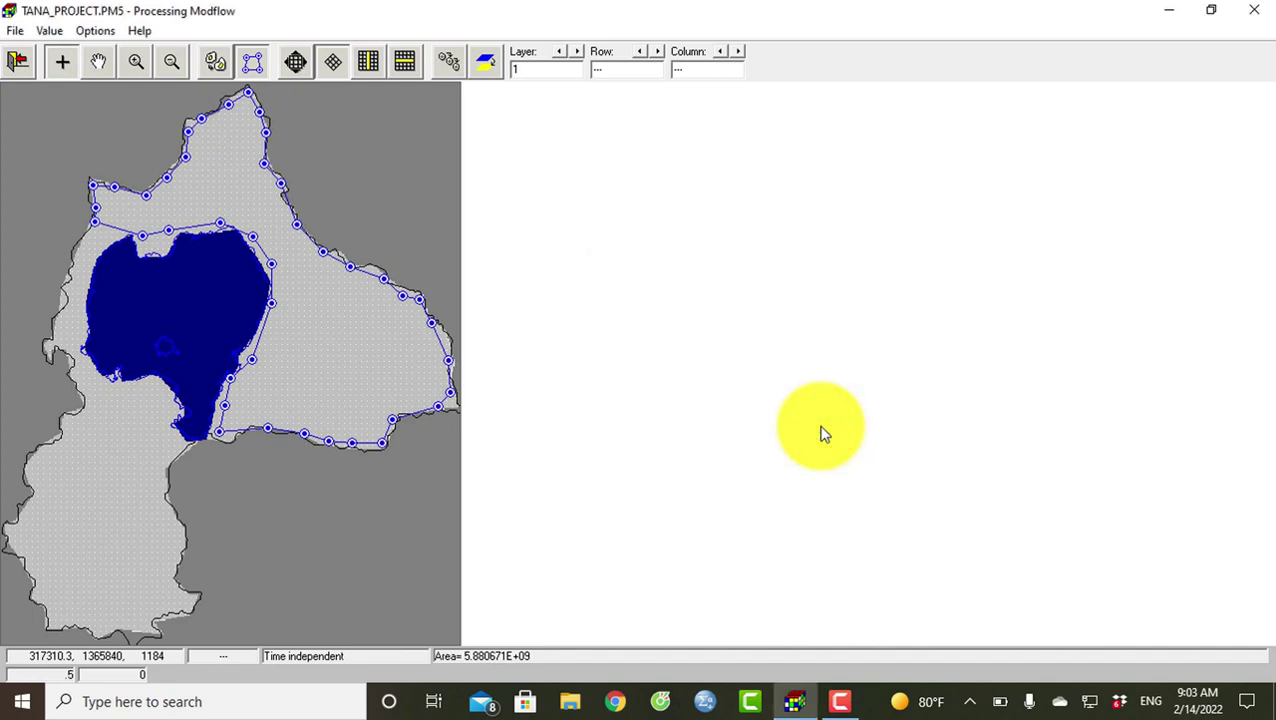
Step: Select the zone polygon and delete it, keeping the 0.5 cell values
click(318, 252)
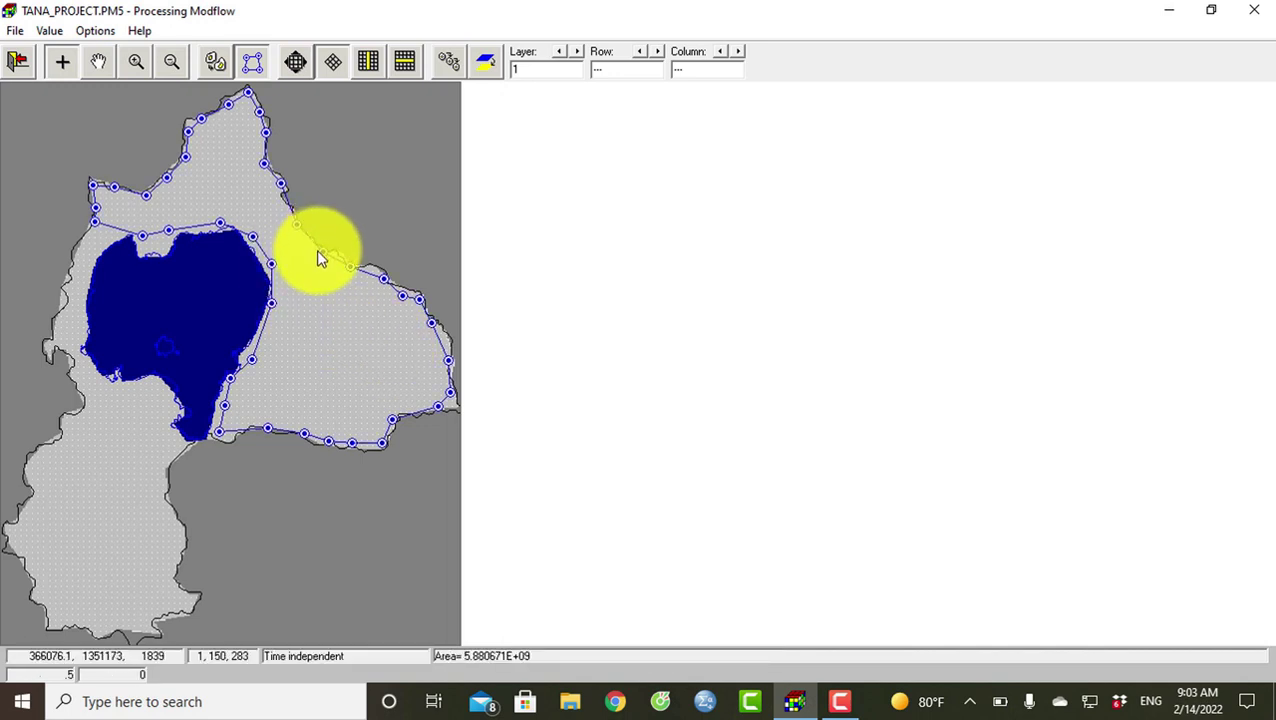
key(Delete)
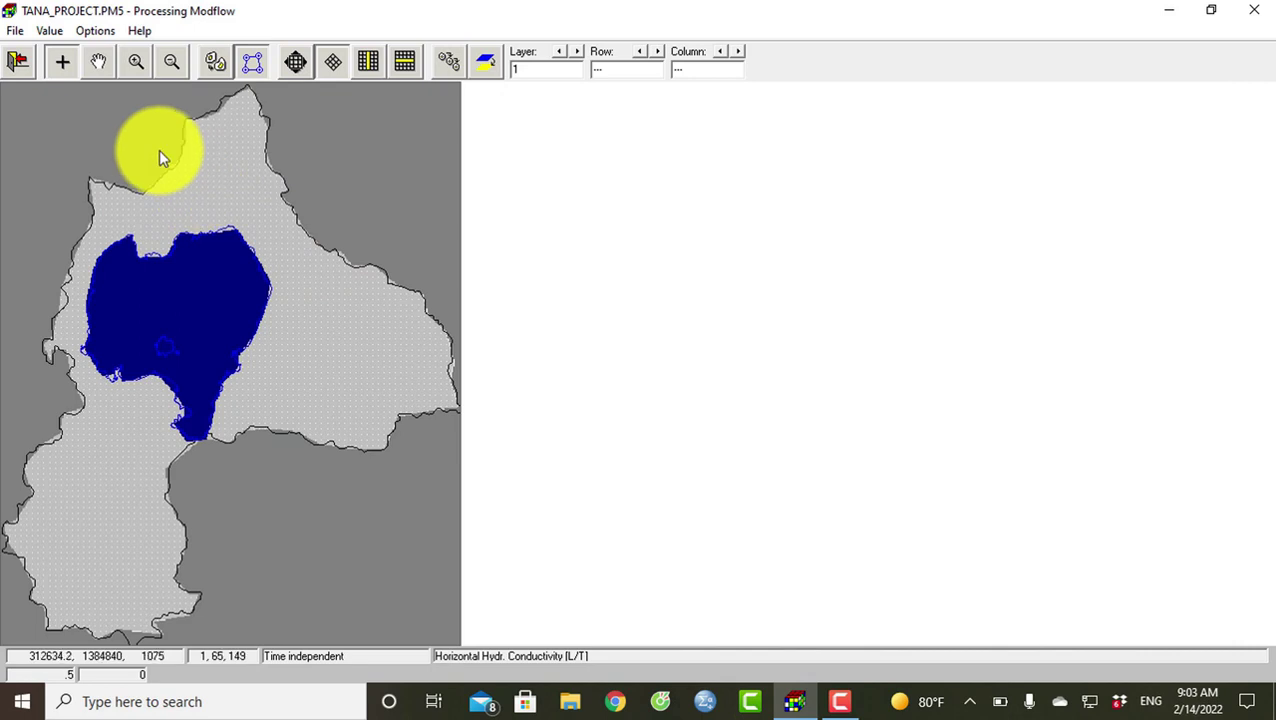
Step: In Search And Modify, set the first range's maximum to 0.5 as Display Only
click(49, 31)
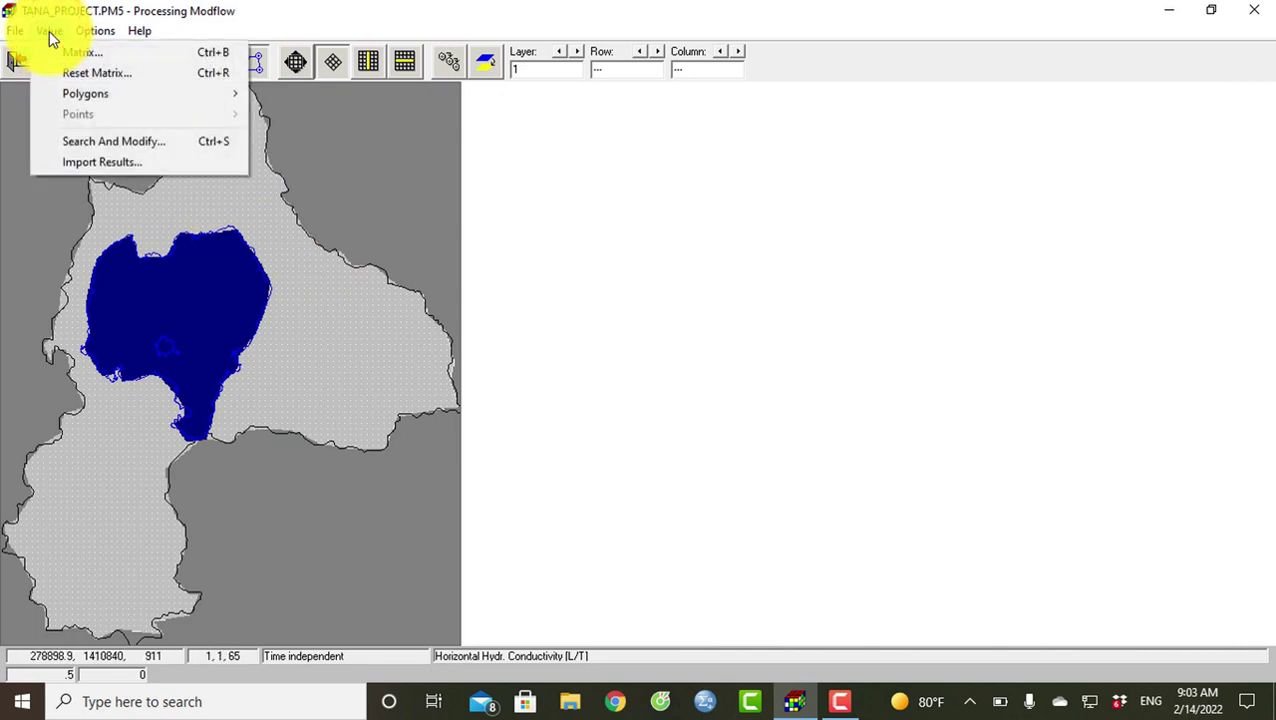
click(85, 146)
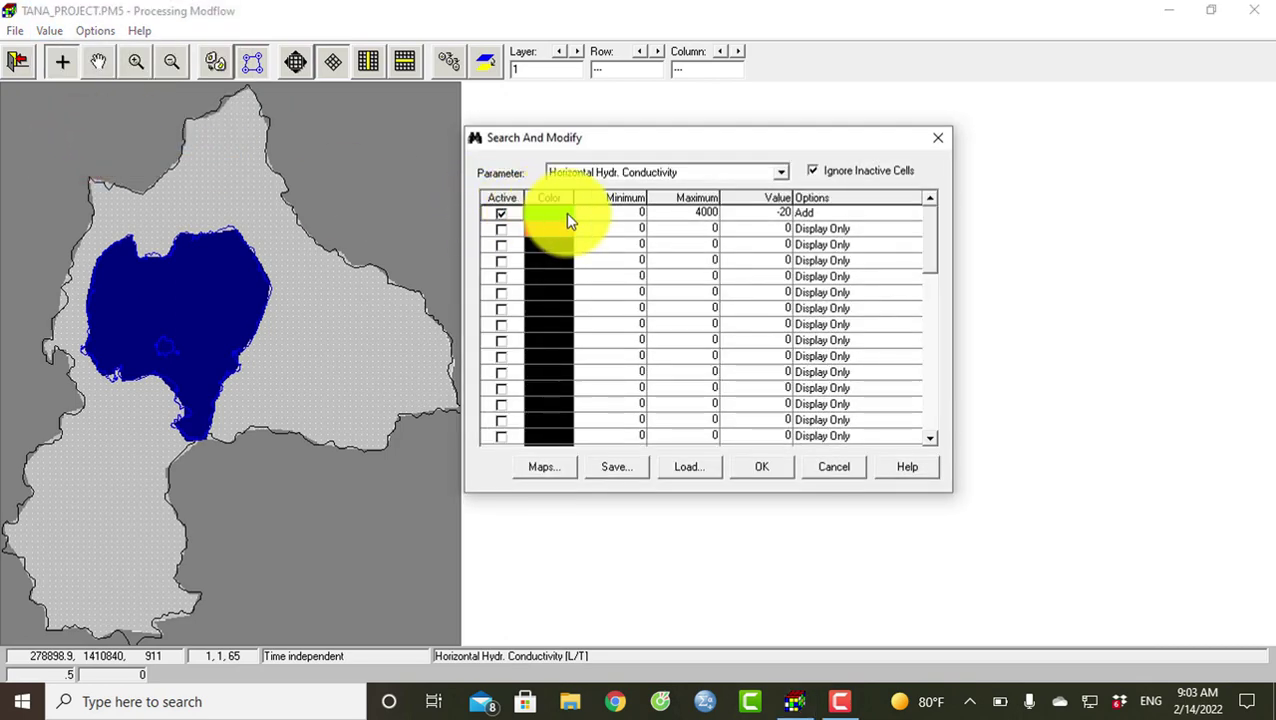
click(643, 219)
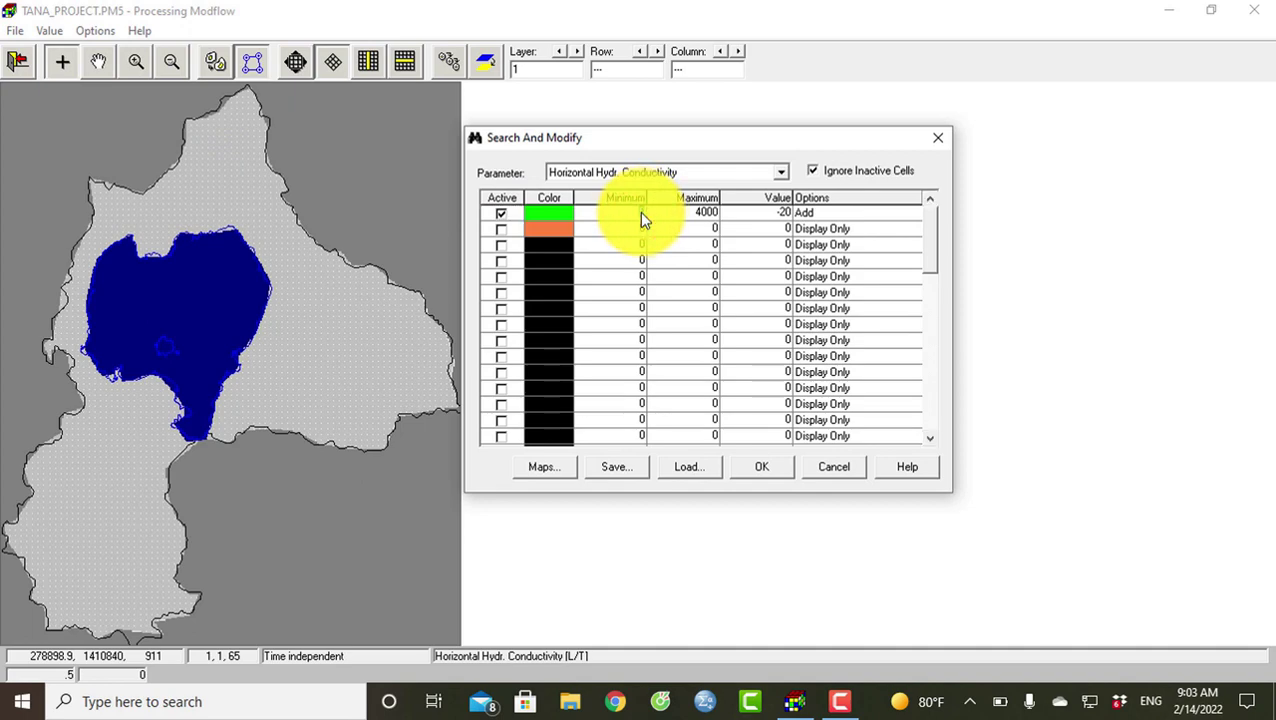
click(641, 212)
click(711, 212)
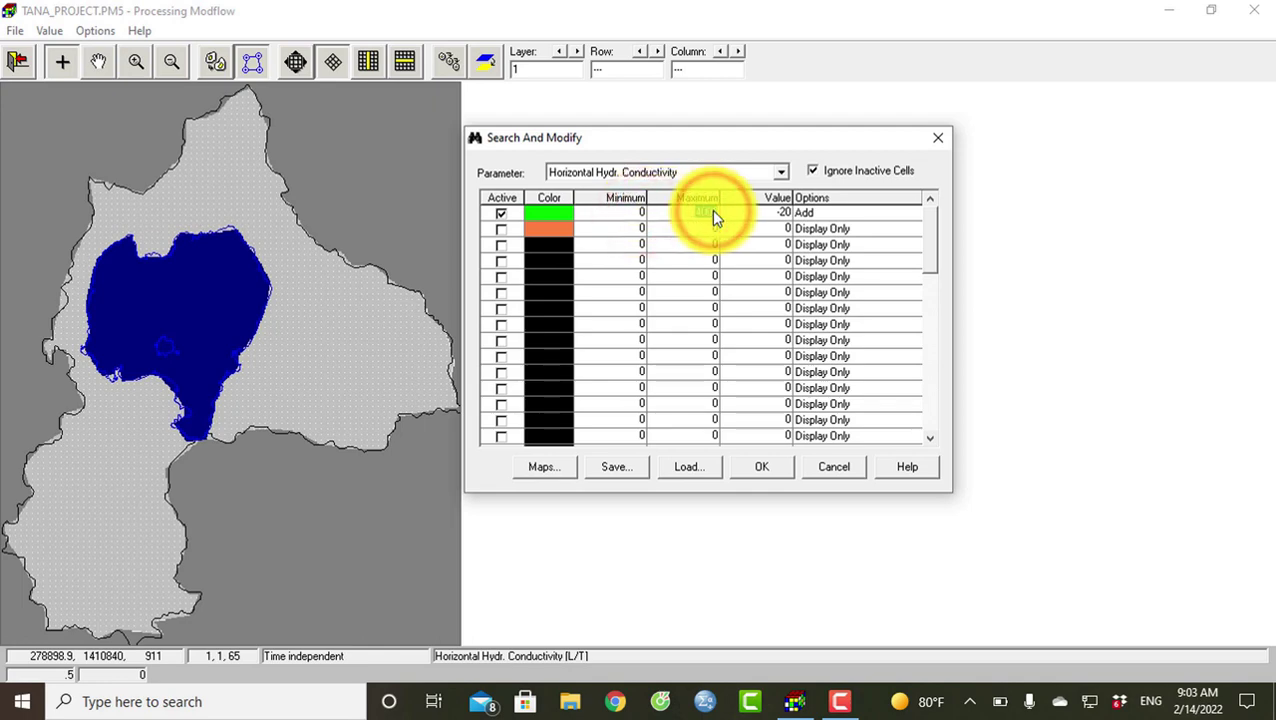
key(BackSpace)
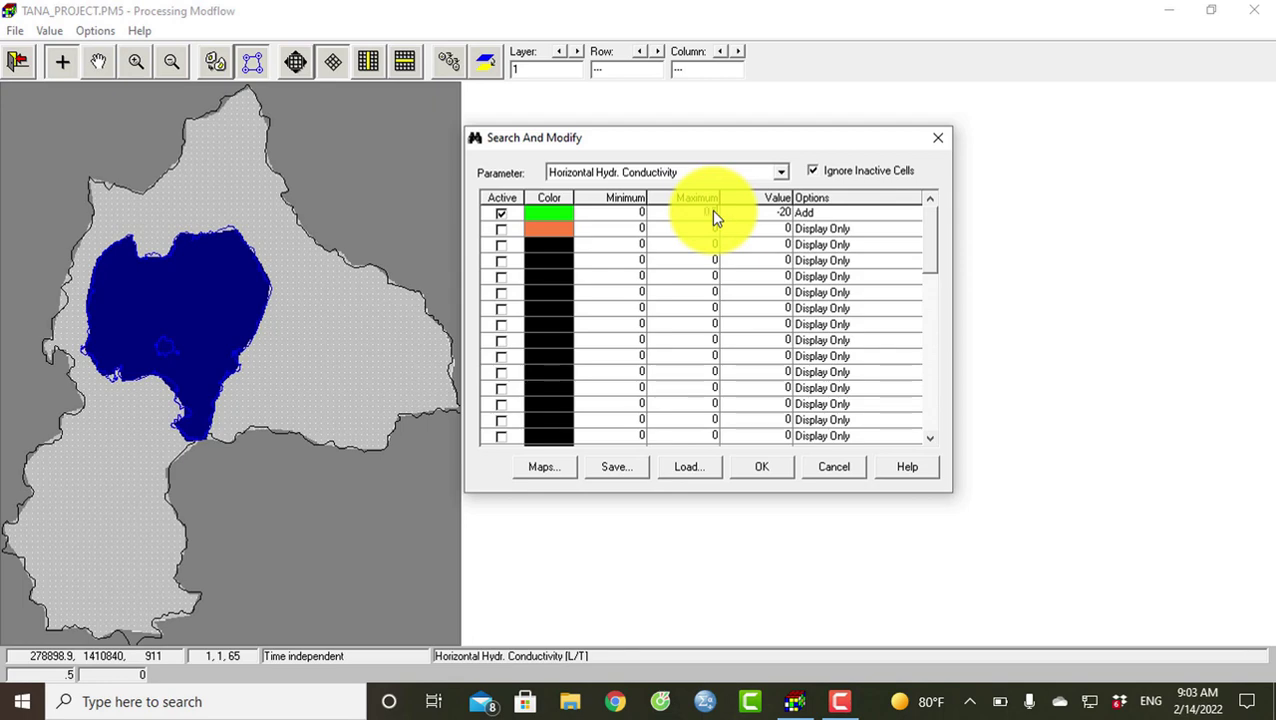
text(0.5)
click(777, 214)
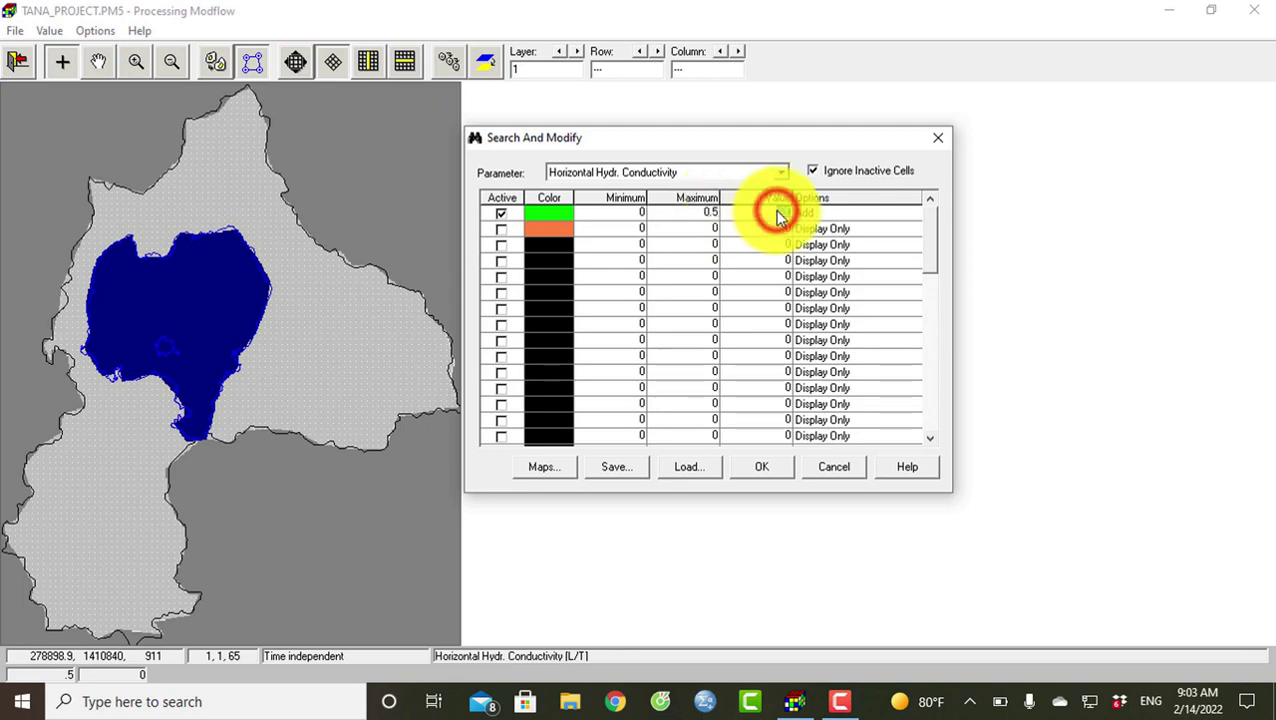
click(810, 214)
click(916, 216)
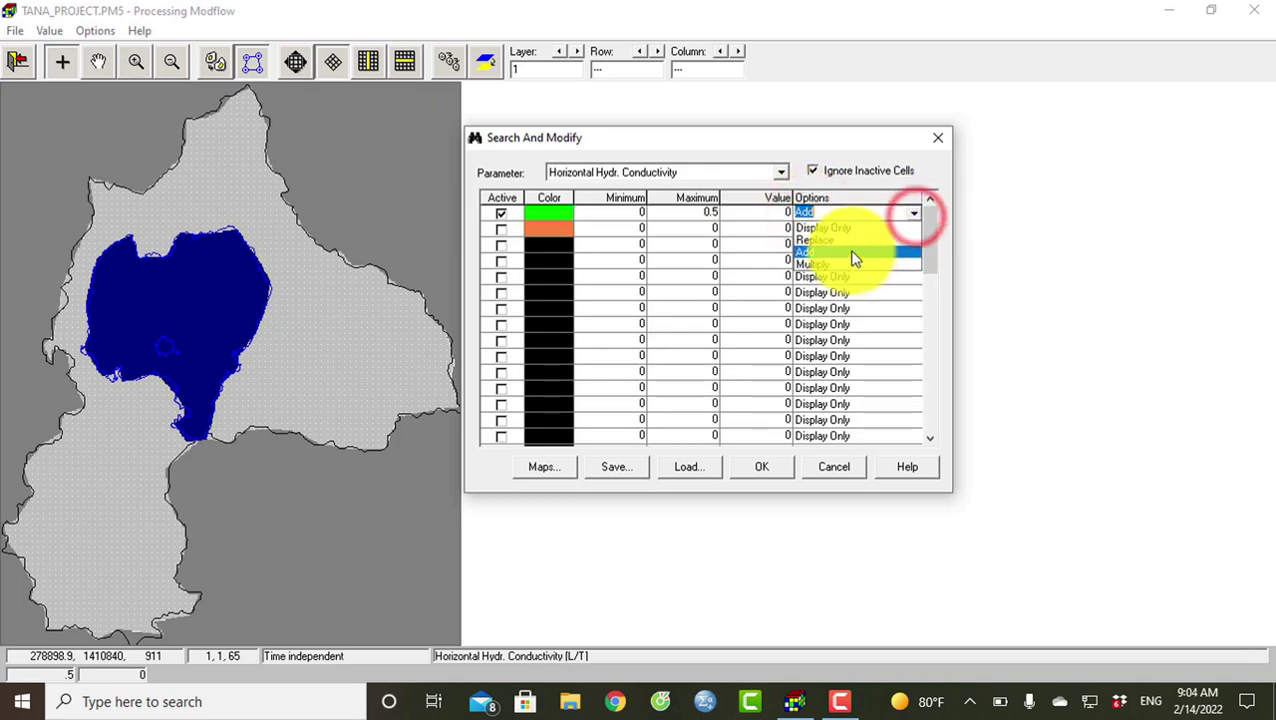
click(826, 228)
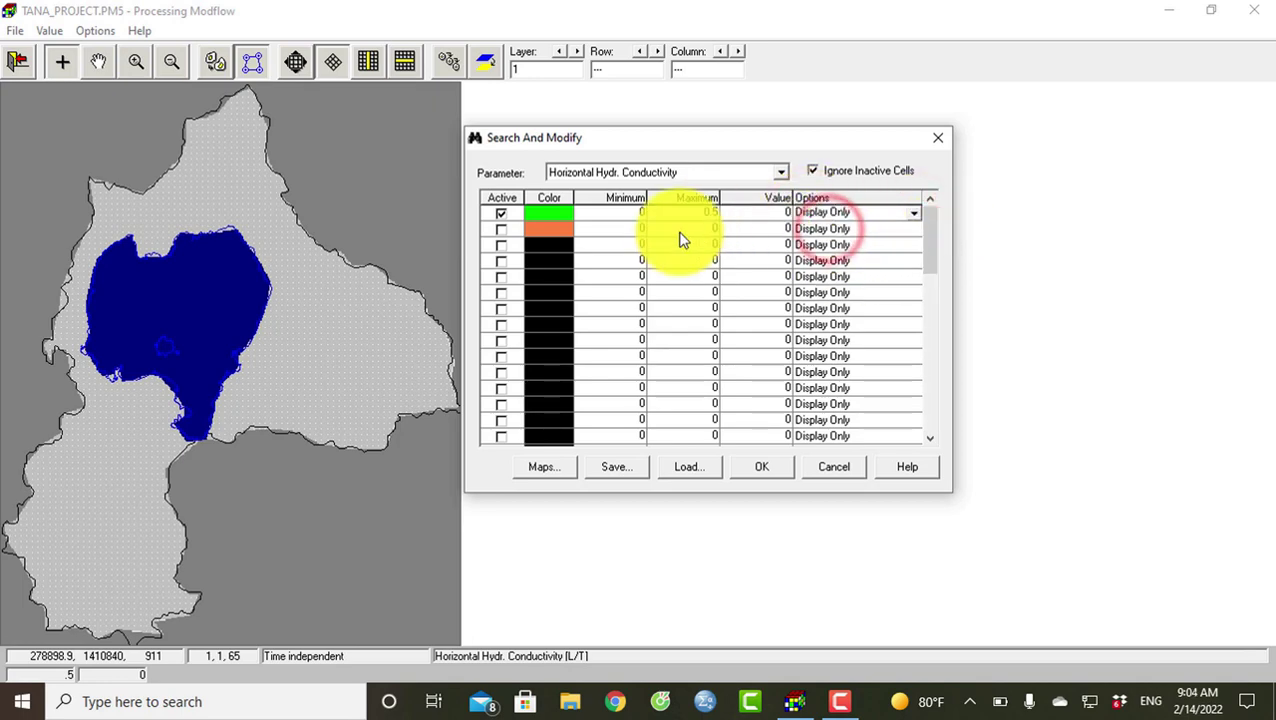
Step: Activate a second range starting at 0.51 and apply the display ranges
click(501, 229)
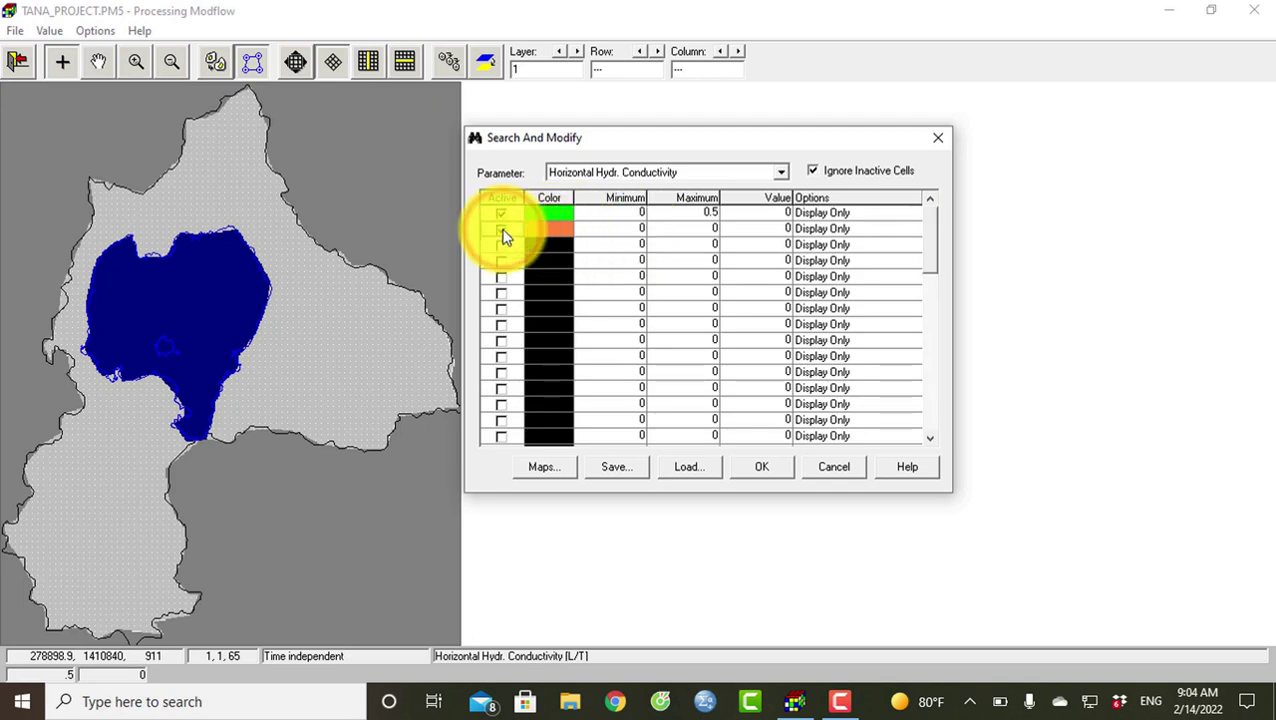
click(639, 236)
text(.51)
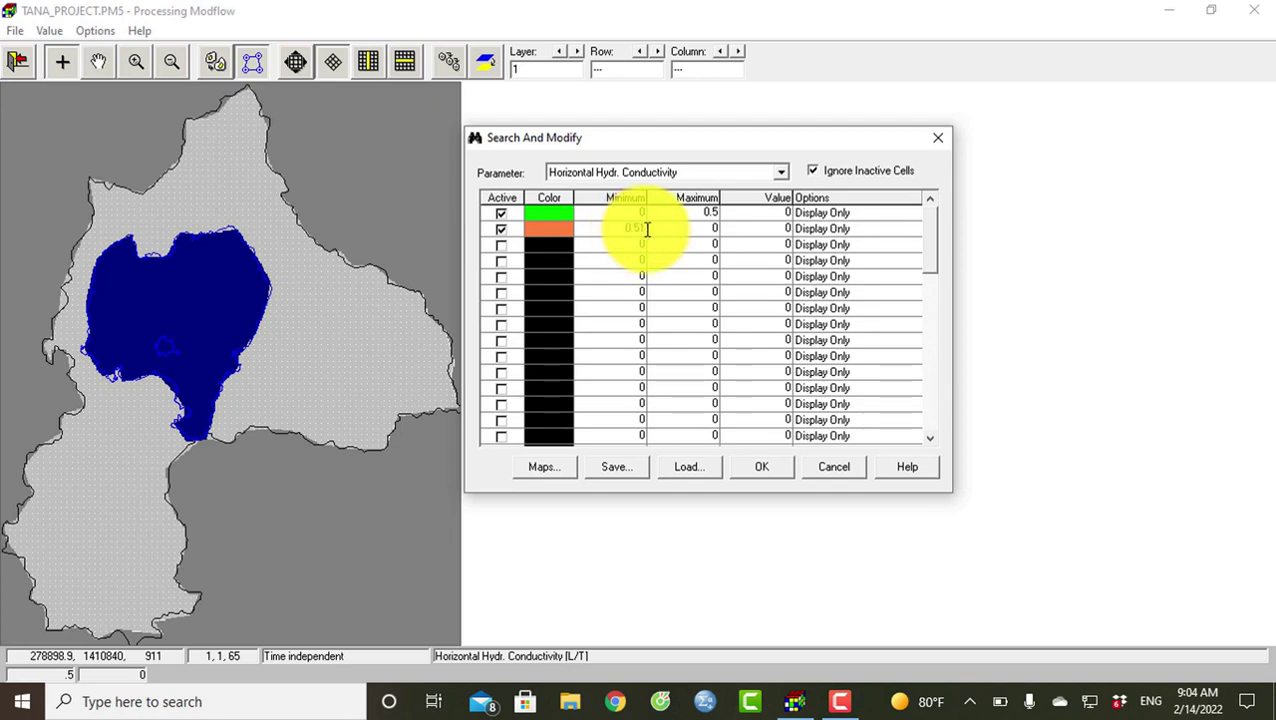
click(707, 234)
text(1.2)
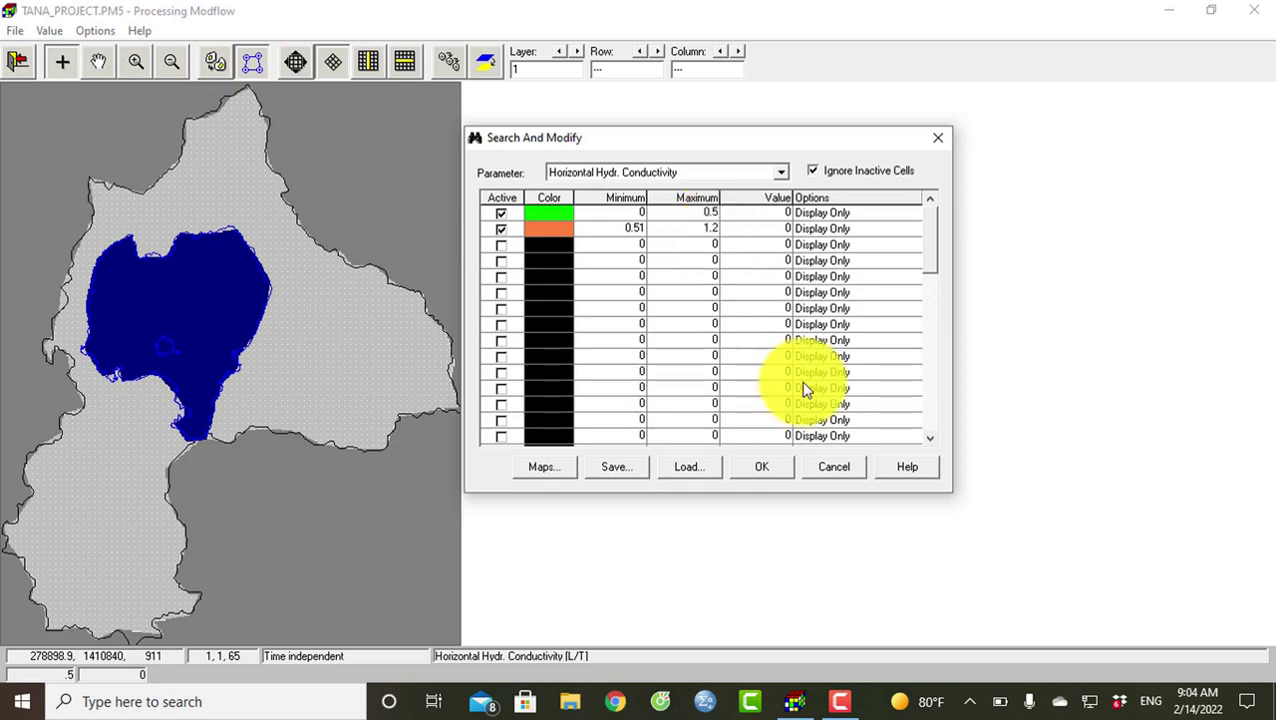
click(765, 468)
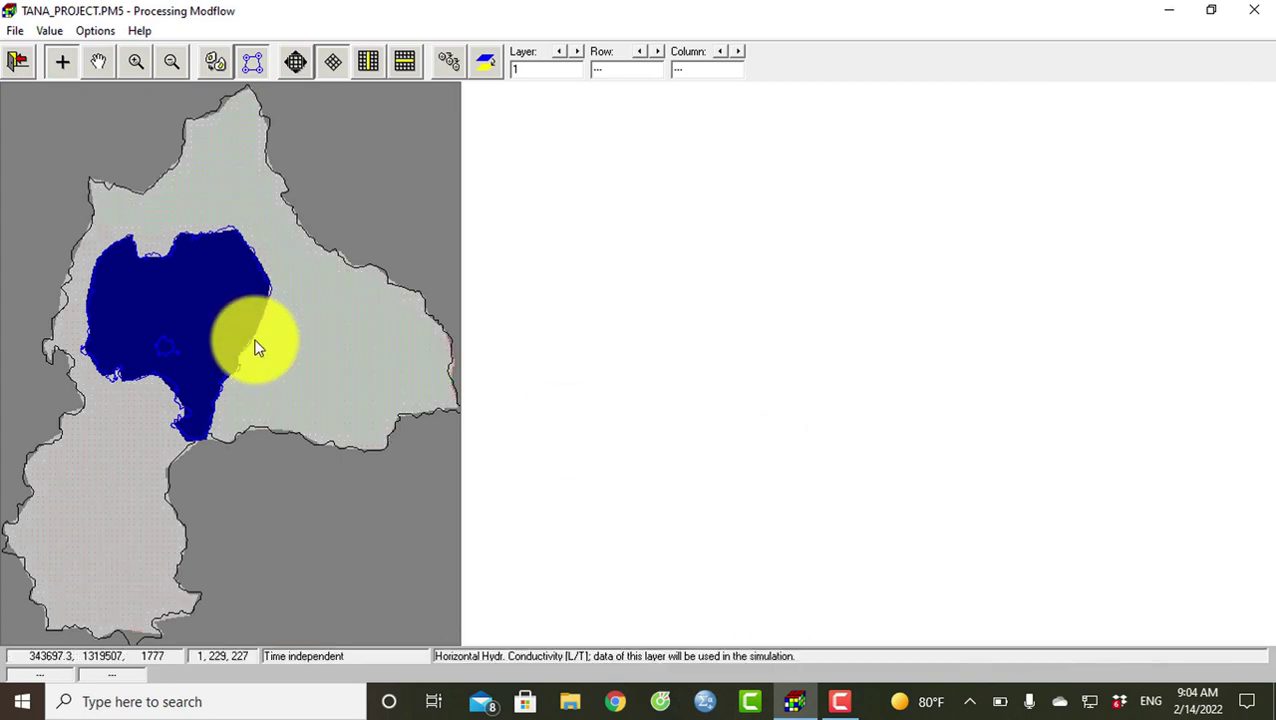
Step: Select the northeast zone and check its conductivity cell value
click(204, 62)
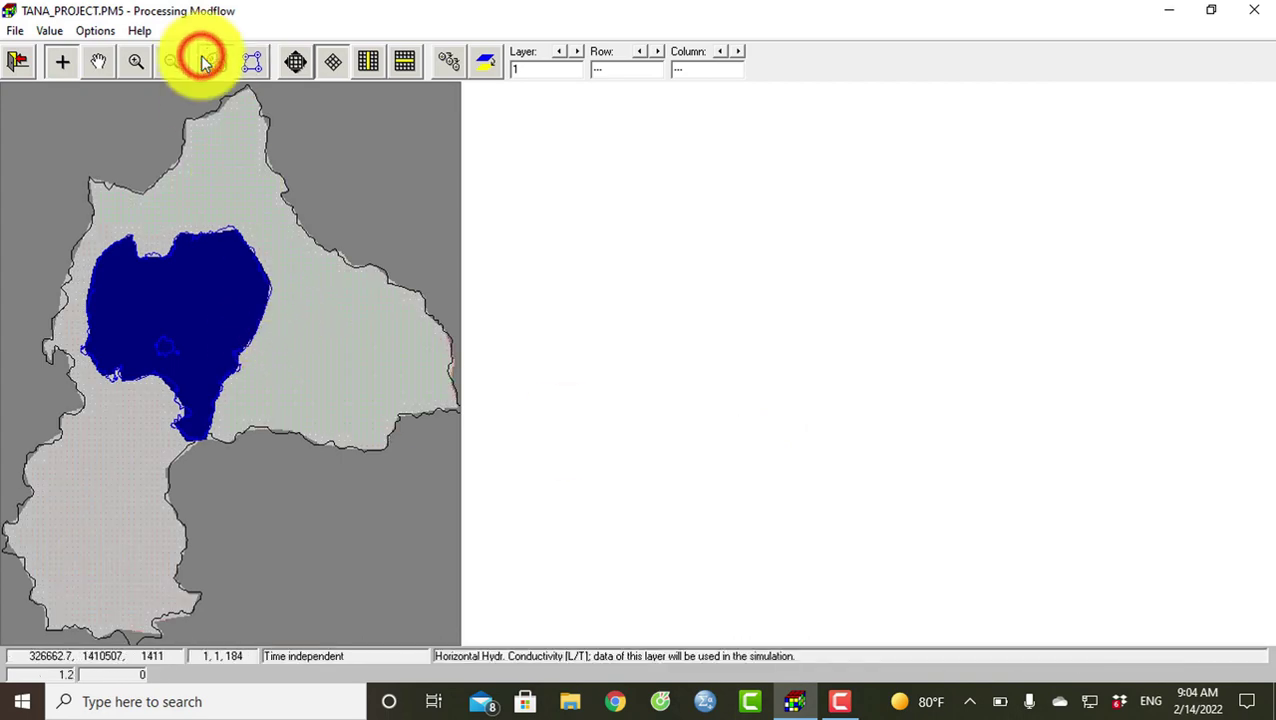
click(306, 285)
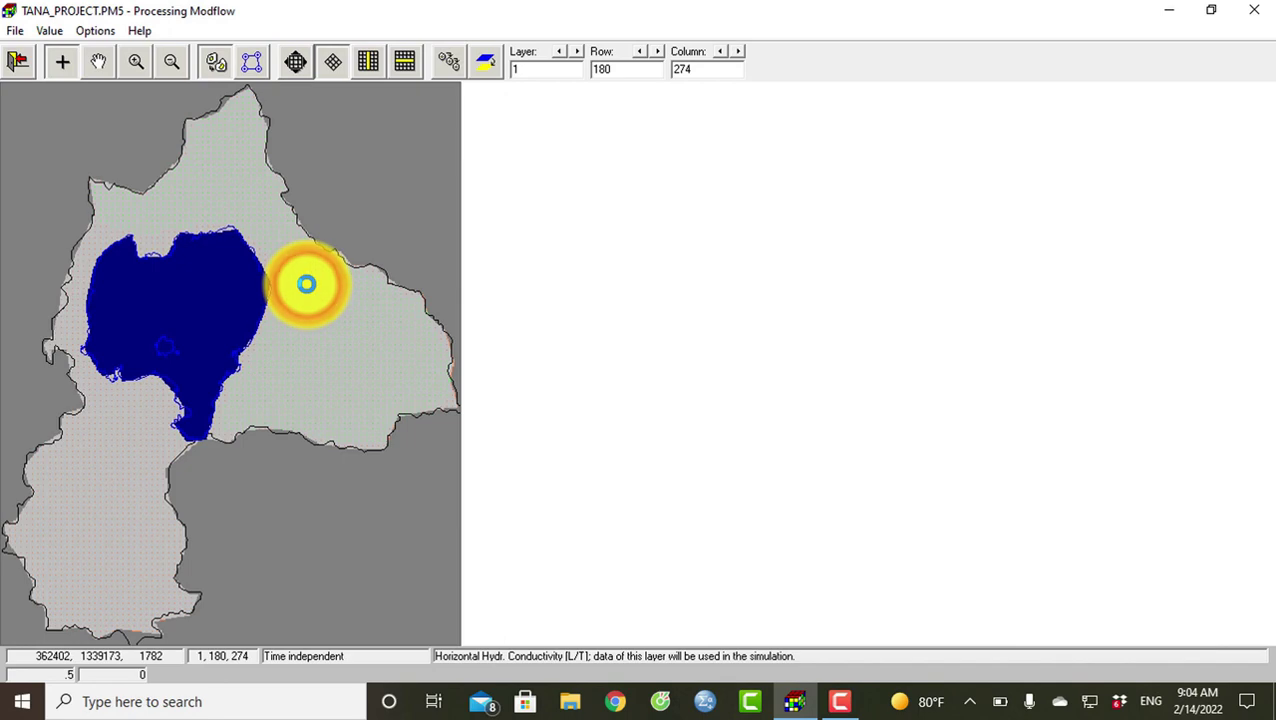
right_click(306, 288)
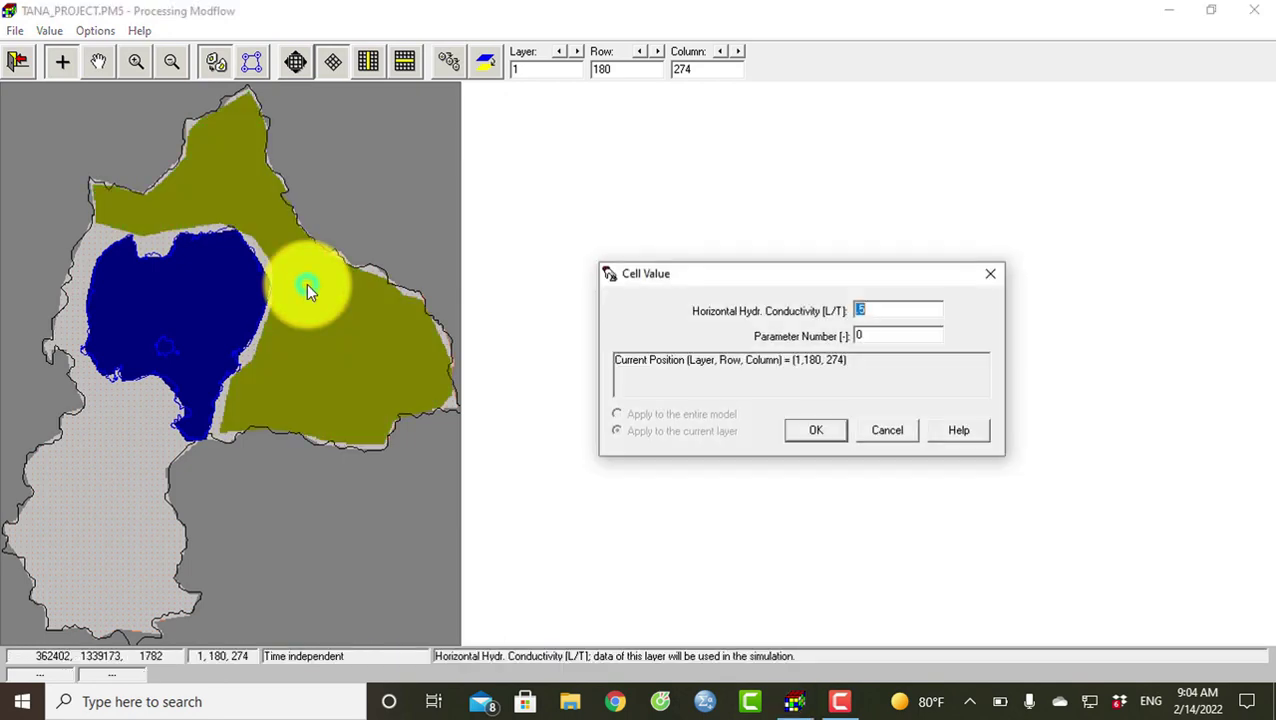
click(980, 278)
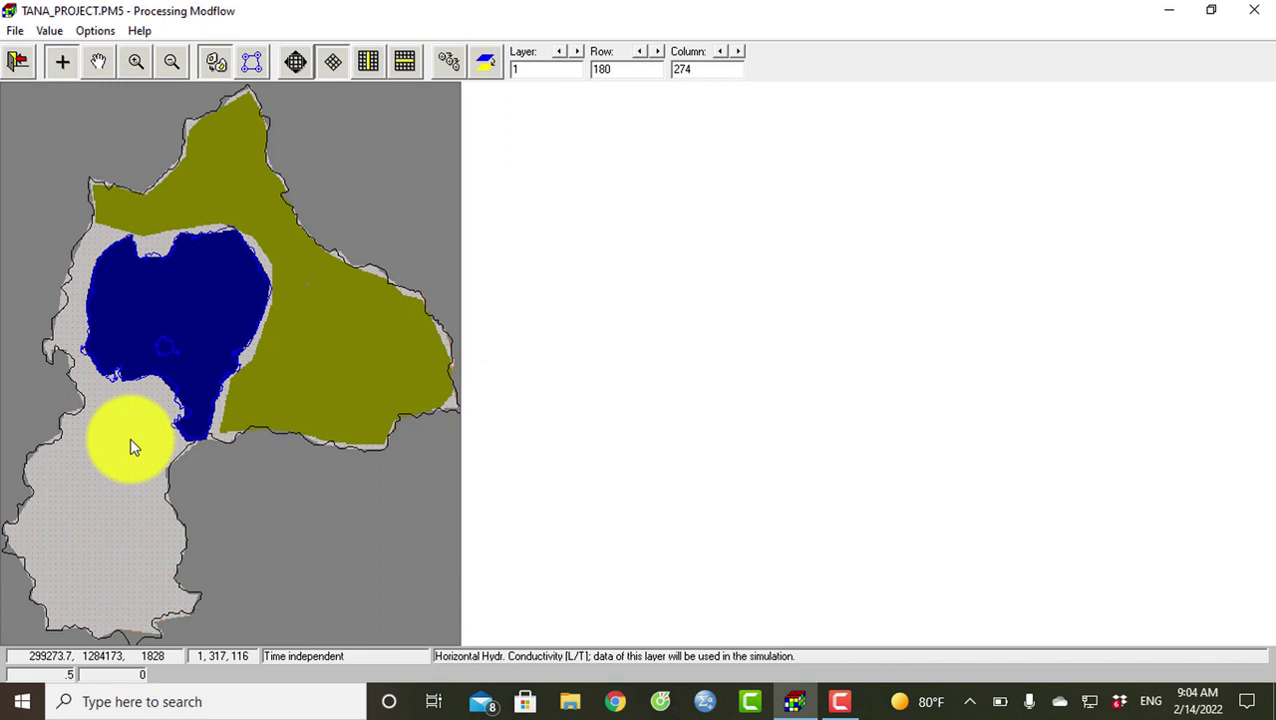
Step: Give the southern area around row 317, column 116 a conductivity of 1.2
click(130, 439)
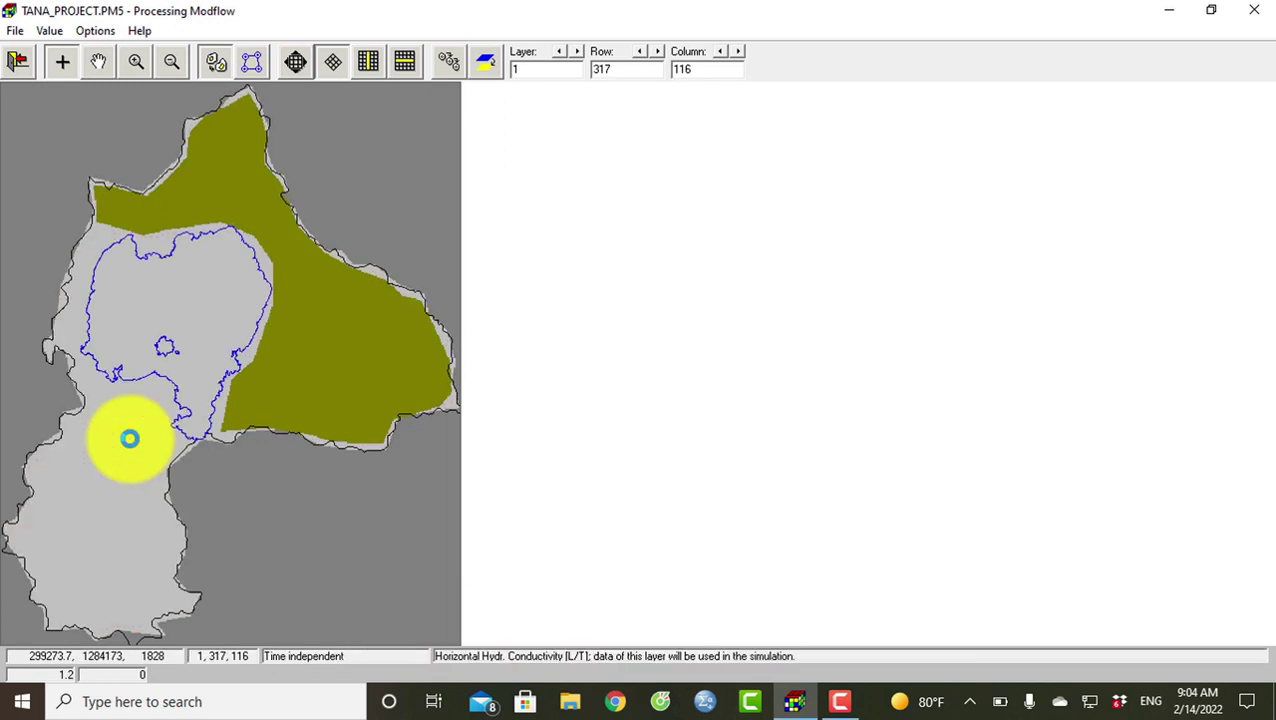
click(130, 439)
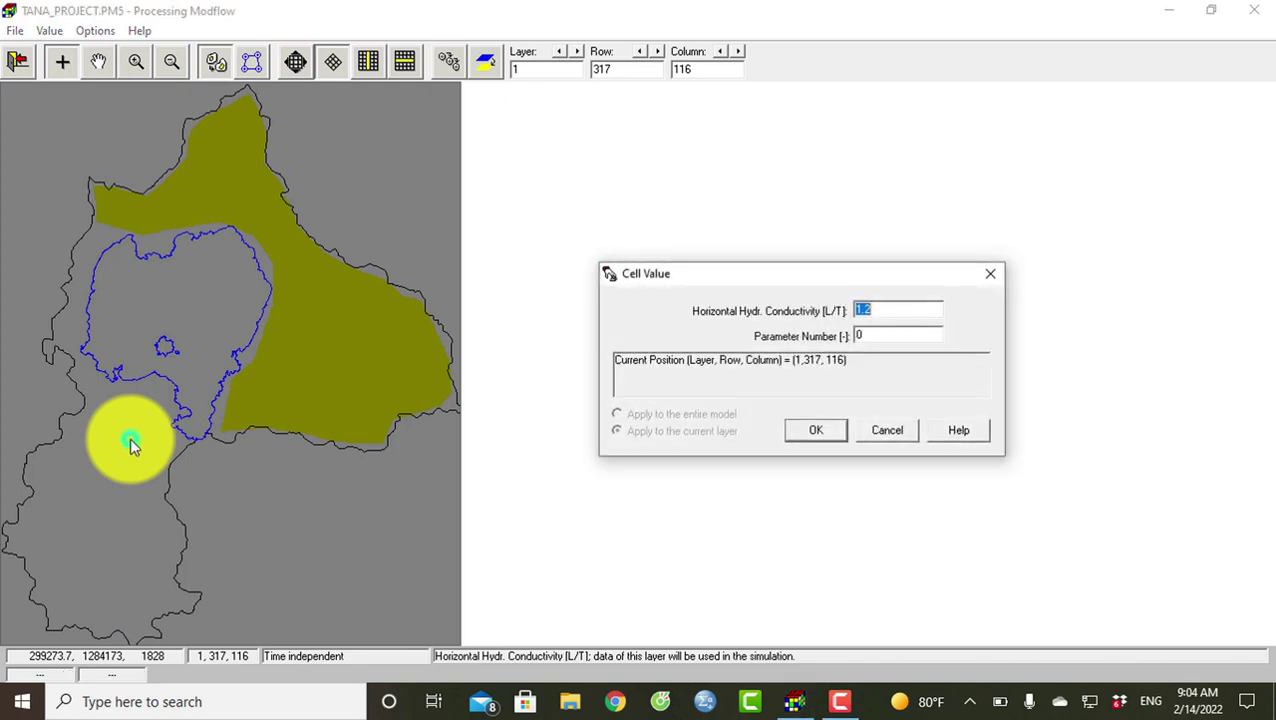
double_click(892, 309)
text(1.2)
click(816, 429)
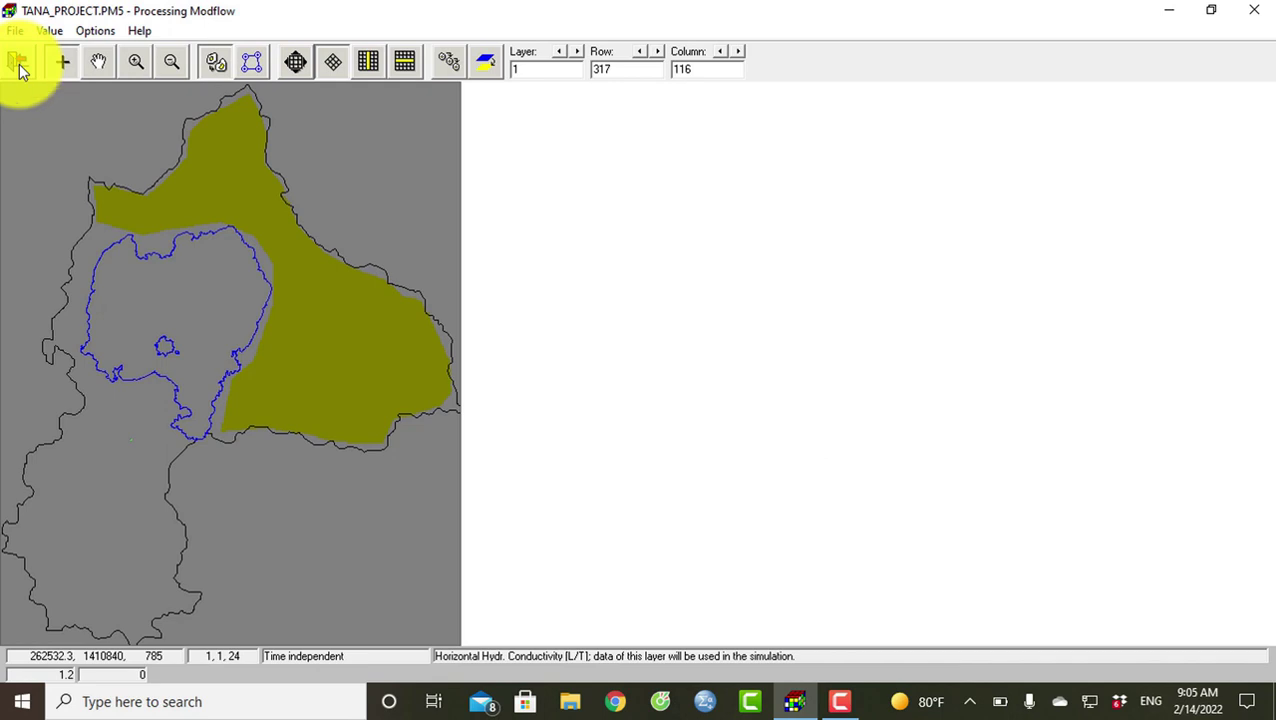
Step: Leave the editor saving Horizontal Hydr. Conductivity, then show the Parameters menu
click(20, 65)
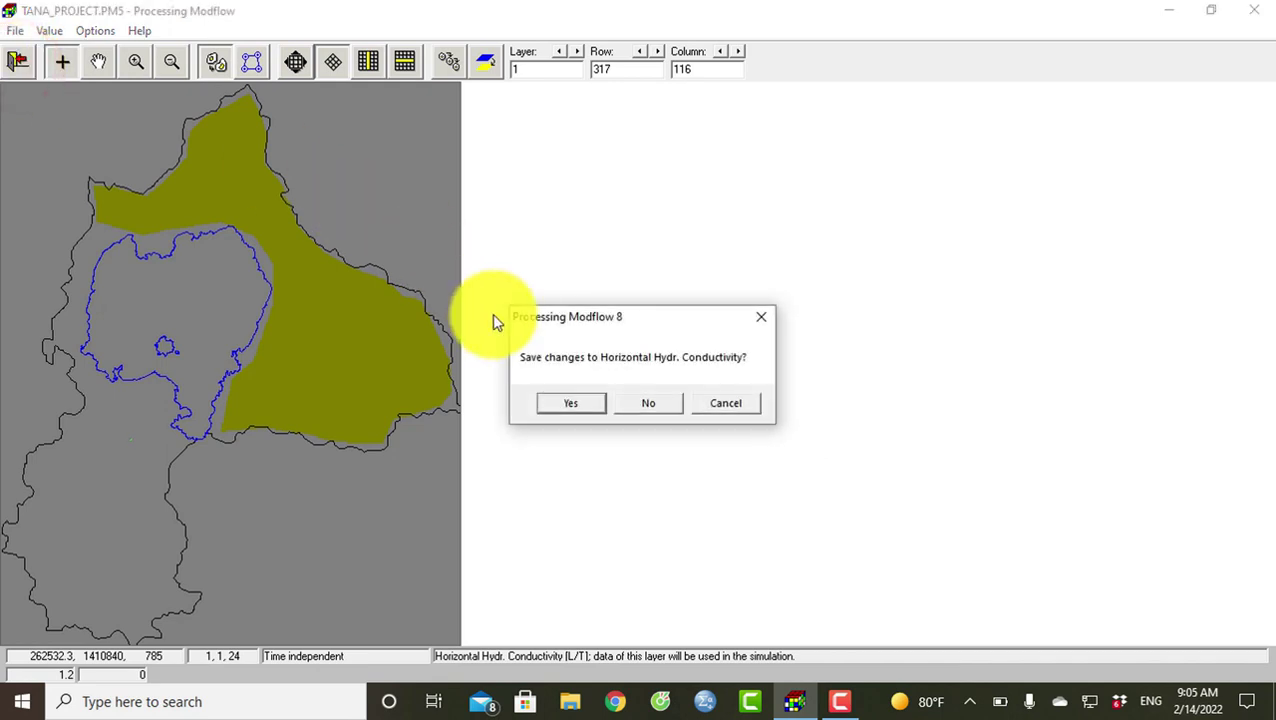
click(565, 405)
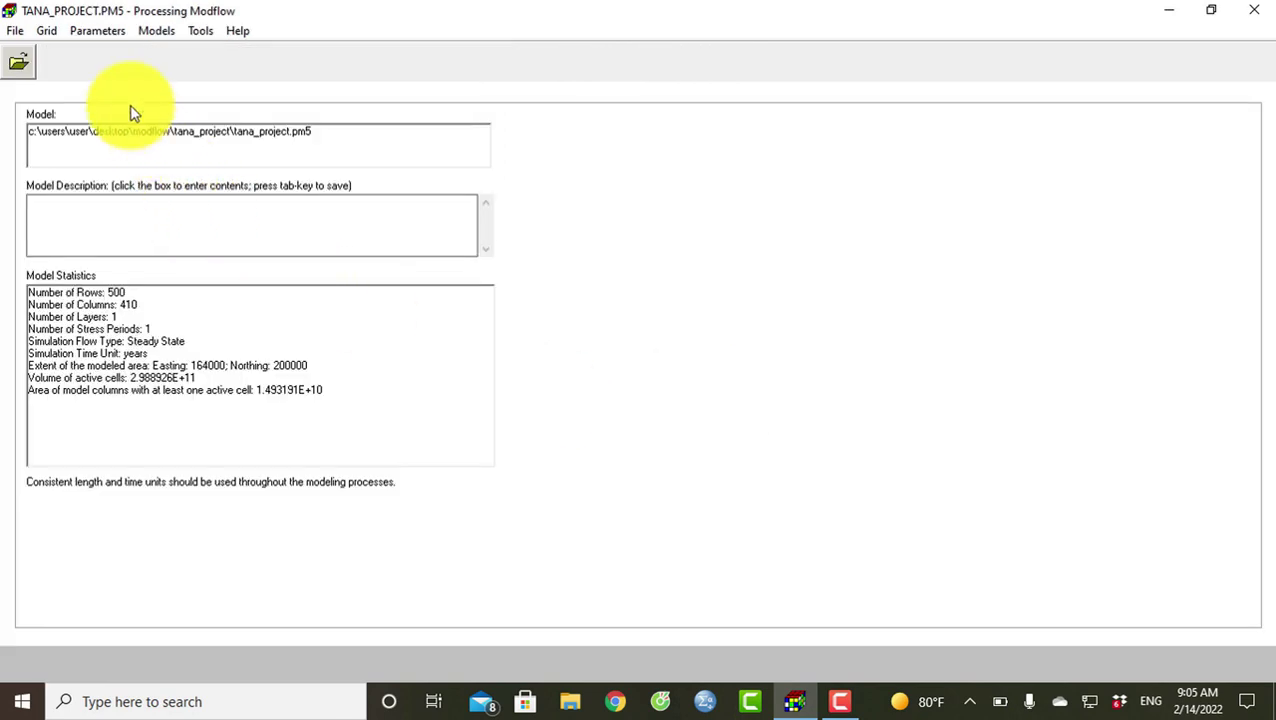
click(95, 34)
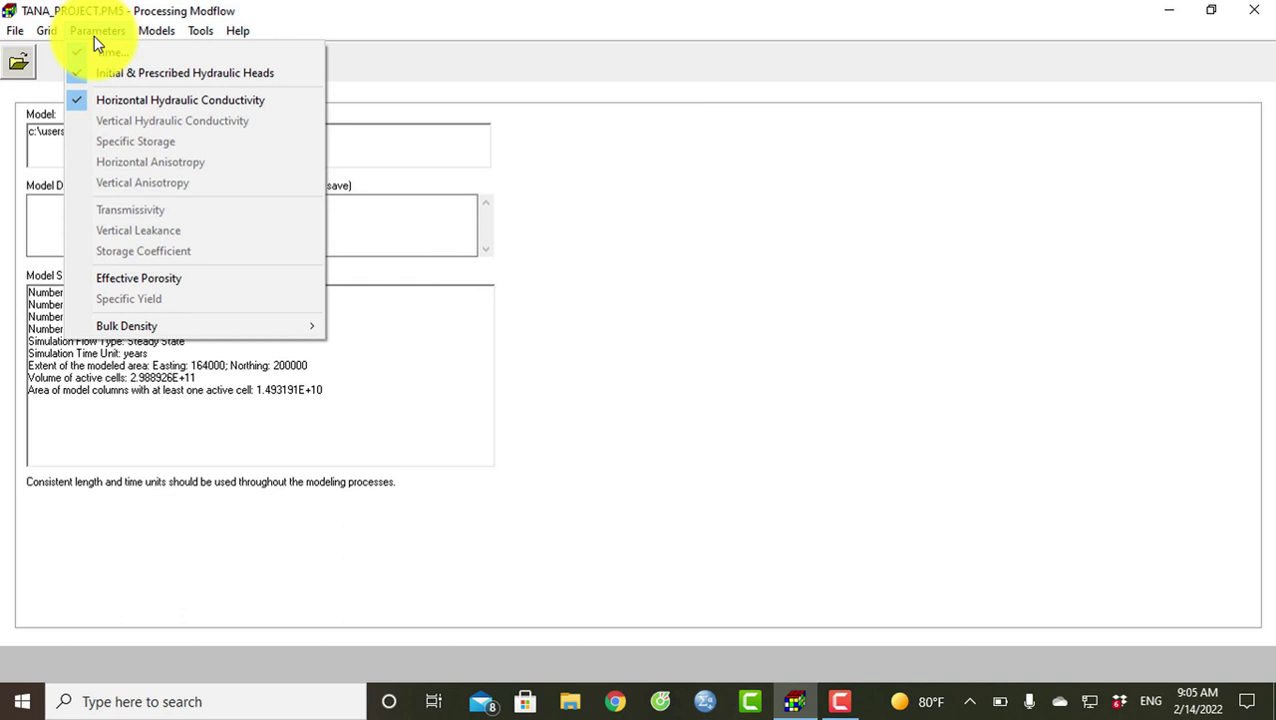
Step: Open Effective Porosity for editing, showing 0.25 across the grid
click(133, 287)
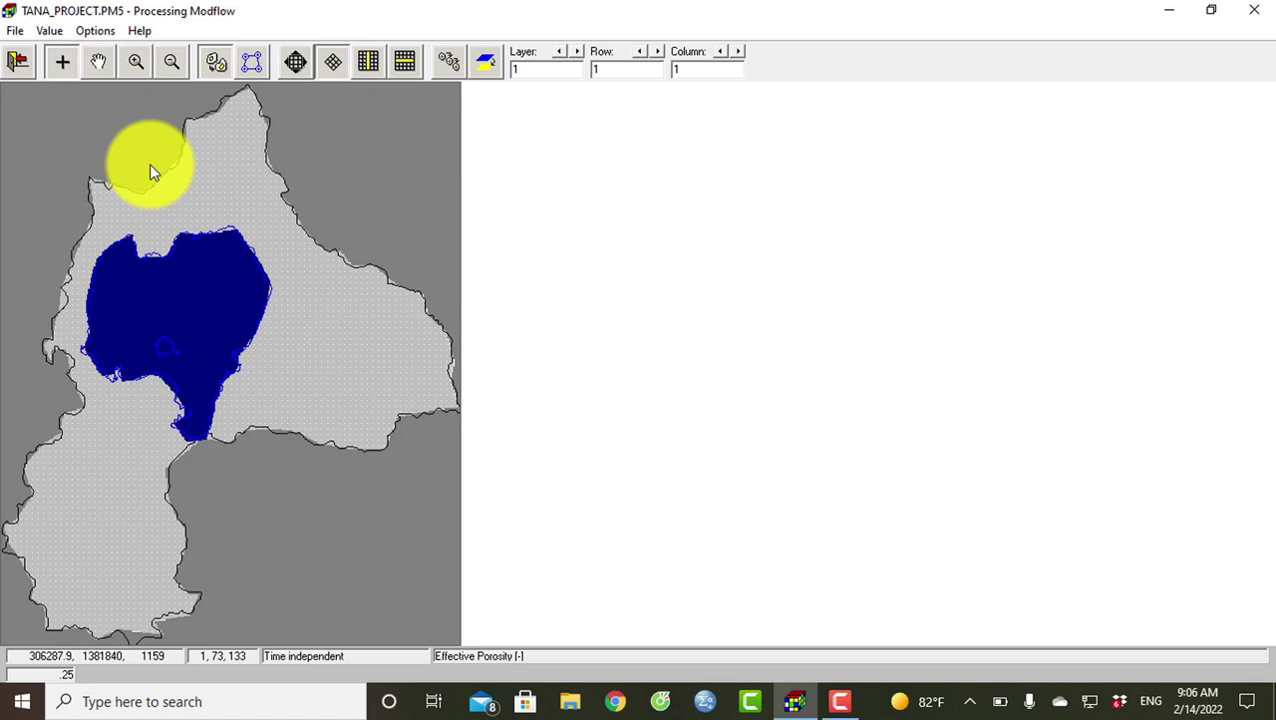
Step: Confirm every porosity cell reads 0.25 in the Matrix view, then leave saving Effective Porosity
click(49, 31)
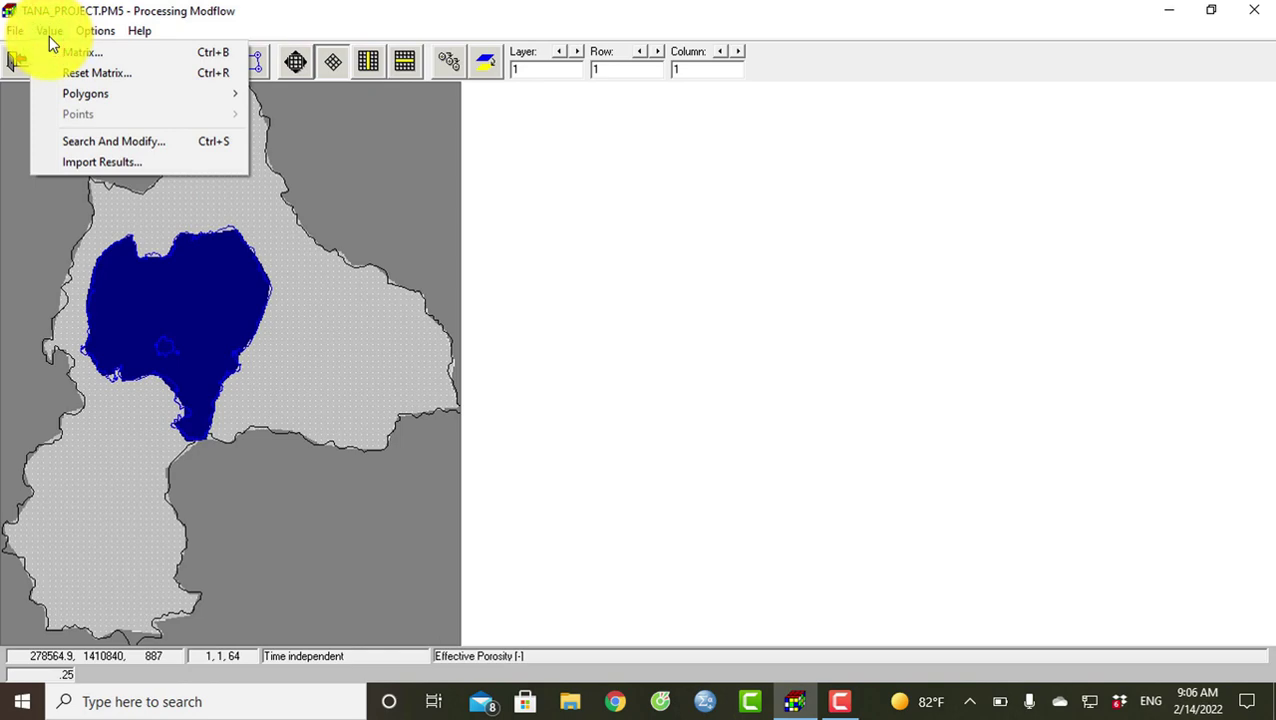
click(70, 60)
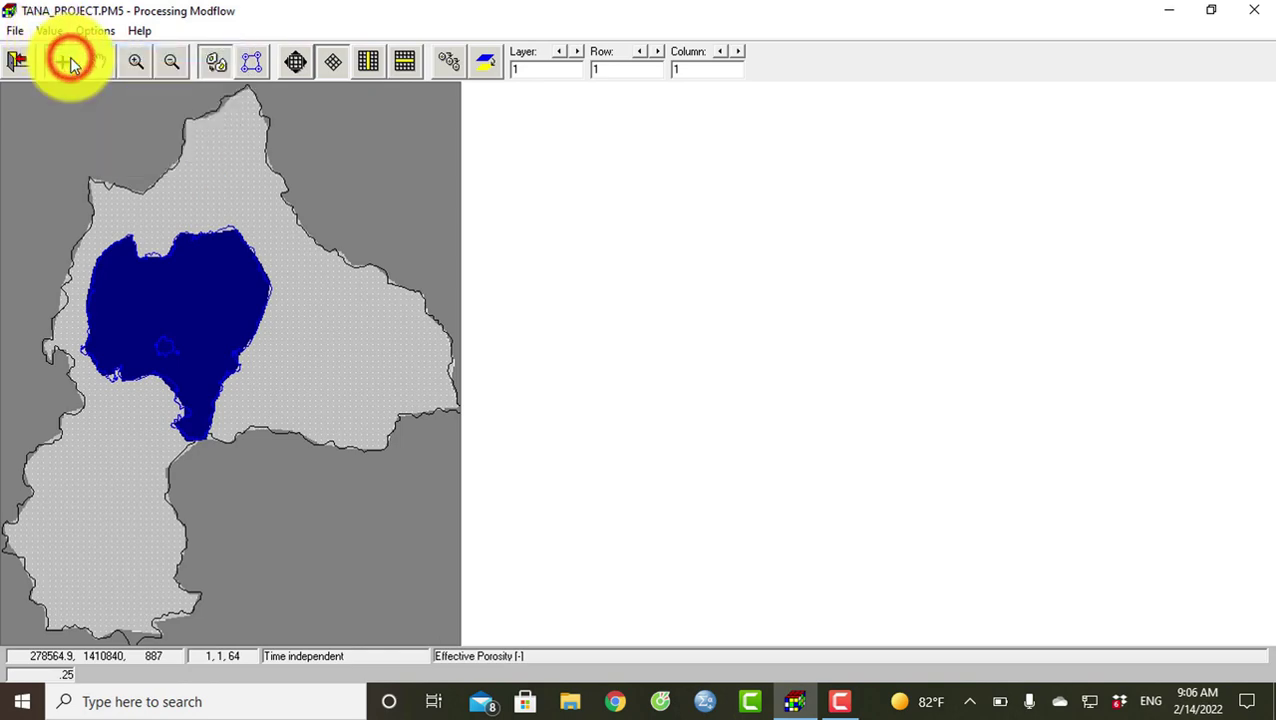
click(591, 269)
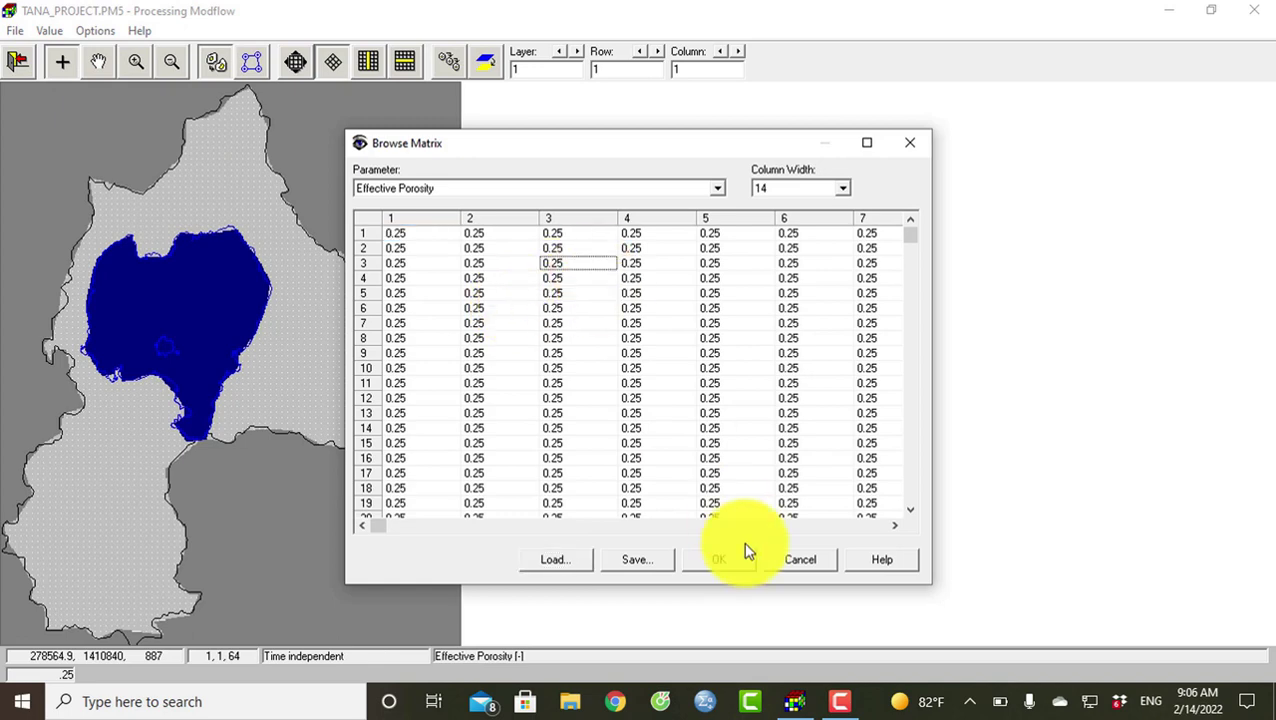
click(728, 562)
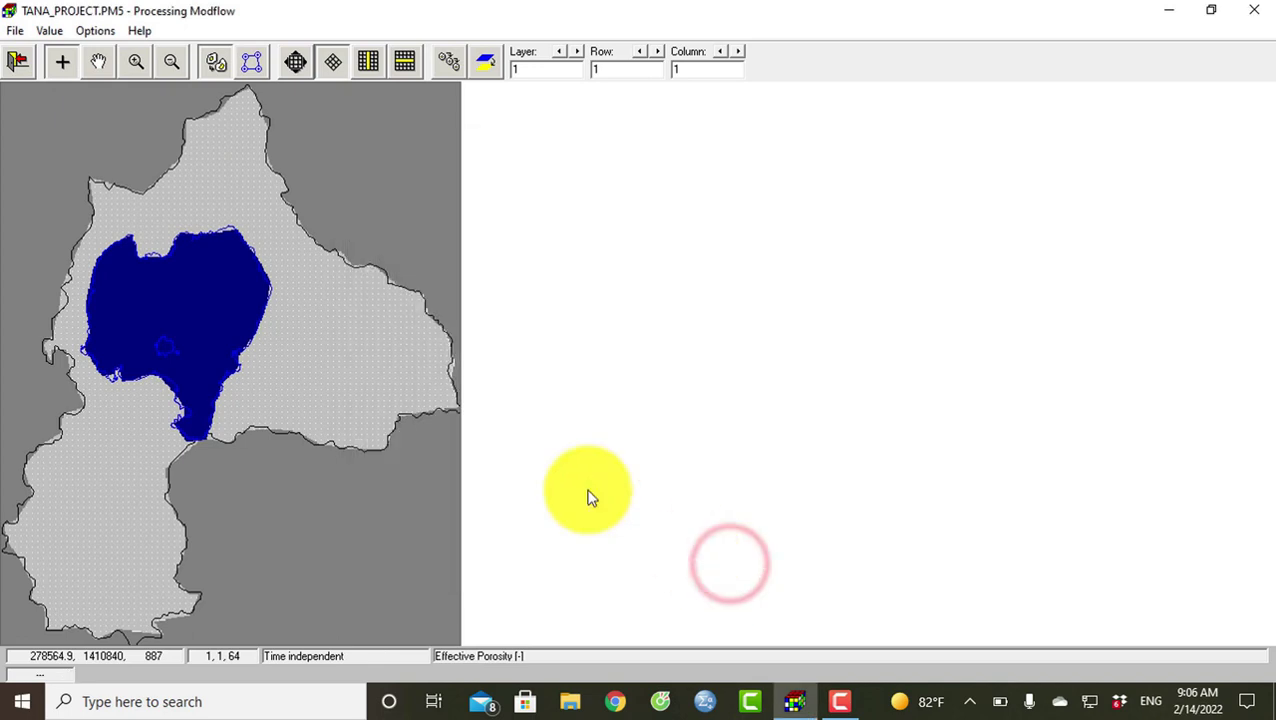
click(22, 64)
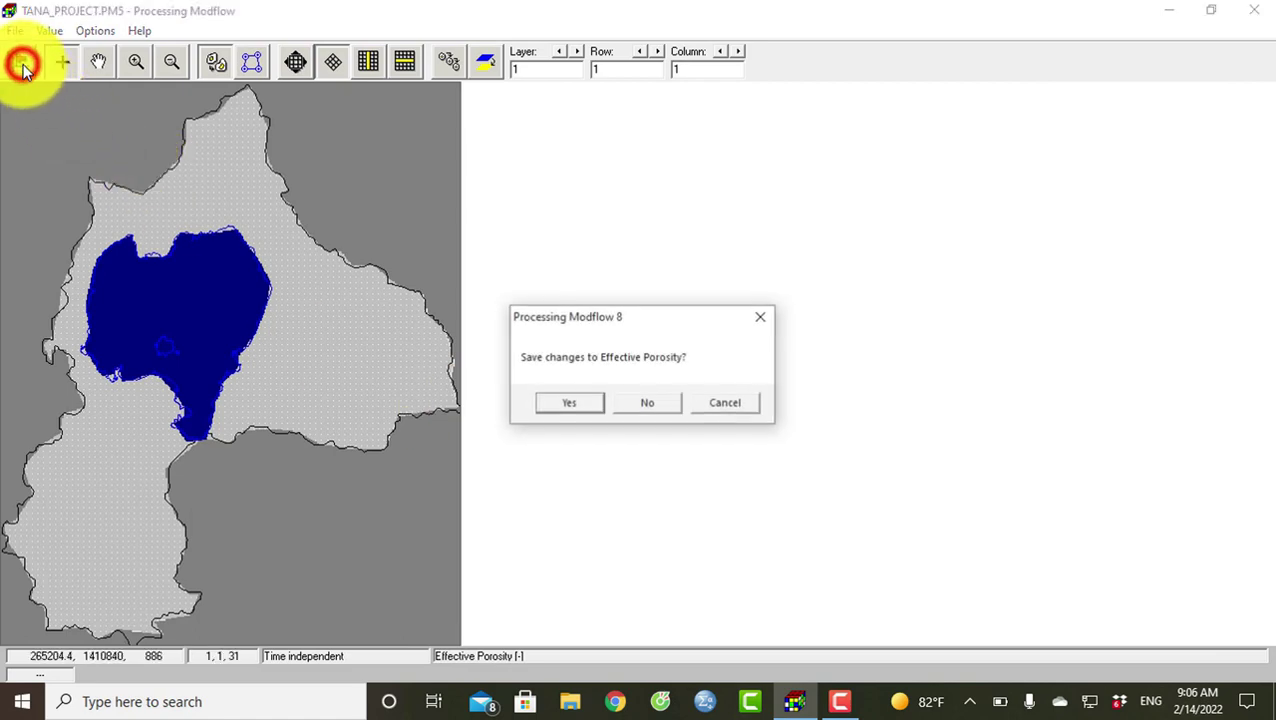
click(565, 403)
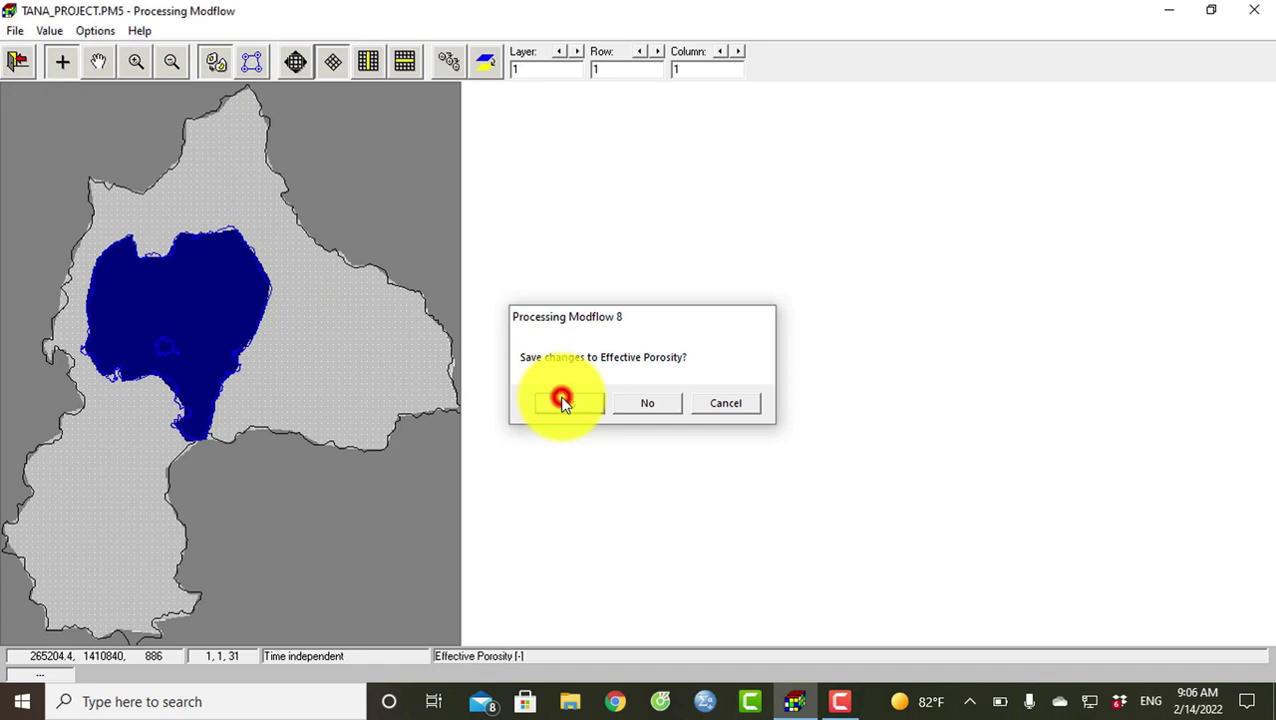